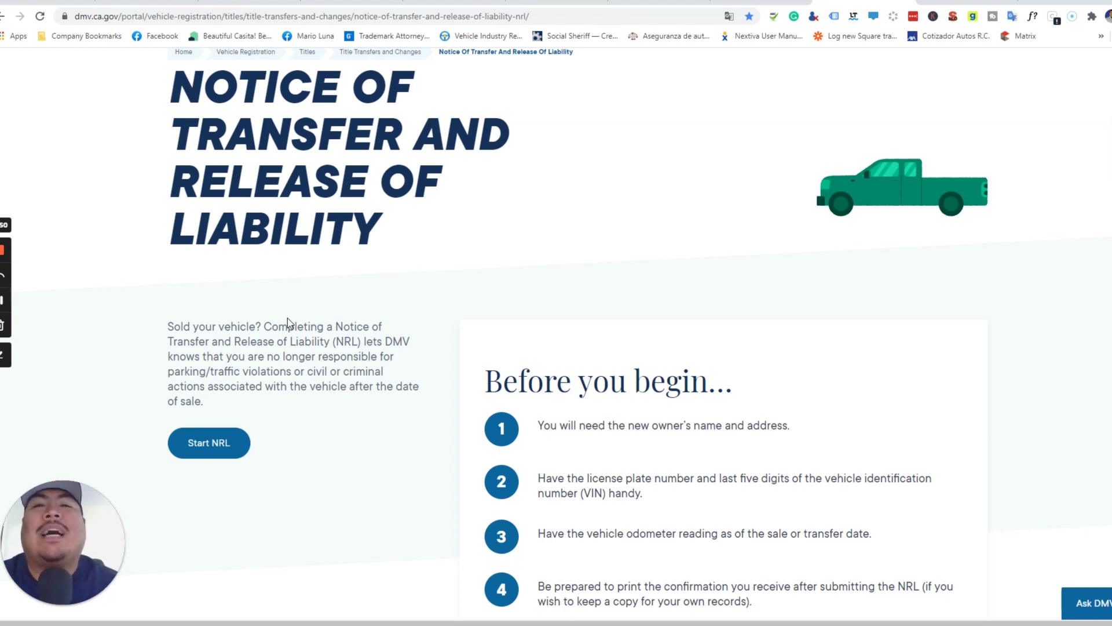
- Launch the Notice of Transfer and Release of Liability application with Start NRL
{"action": "scroll", "coordinate": [287, 318], "scroll_direction": "up", "scroll_amount": 1}
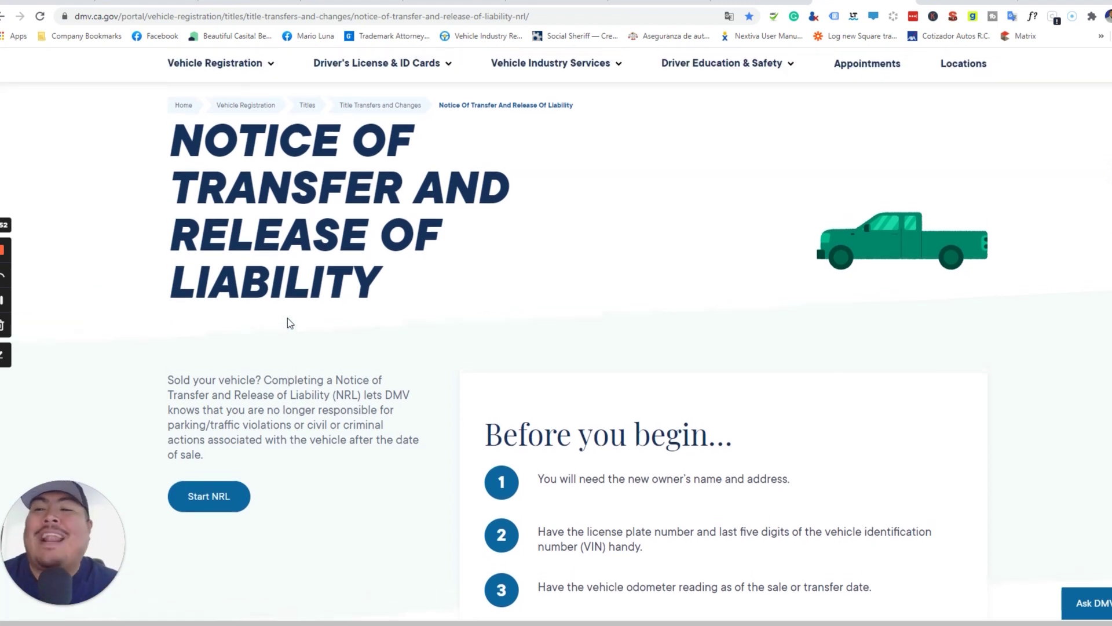
{"action": "scroll", "coordinate": [287, 318], "scroll_direction": "down", "scroll_amount": 1}
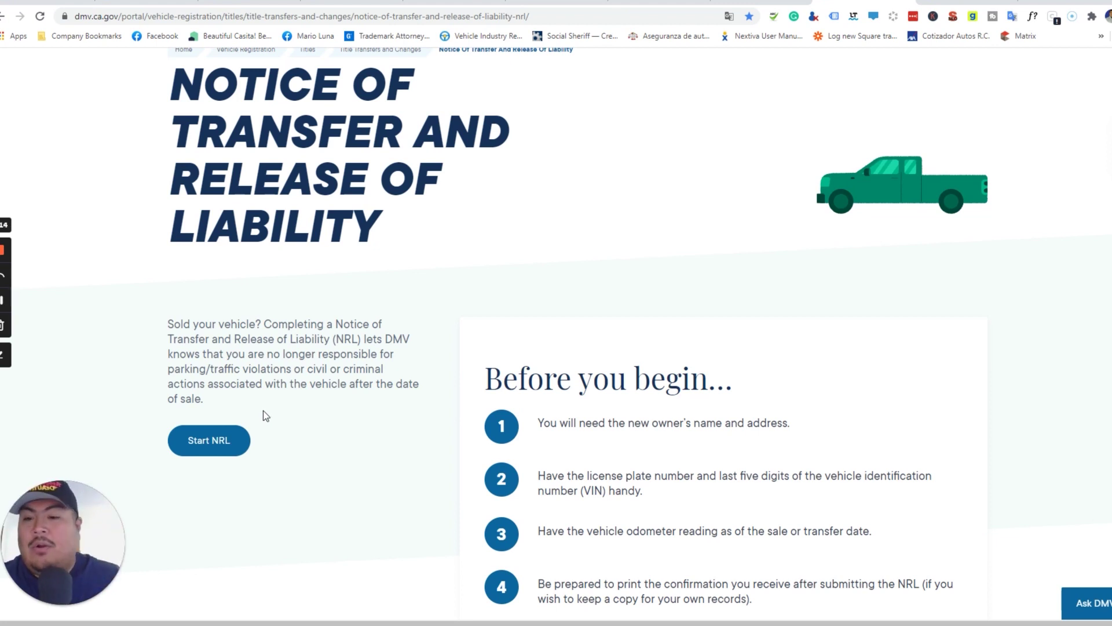
{"action": "left_click", "coordinate": [214, 443]}
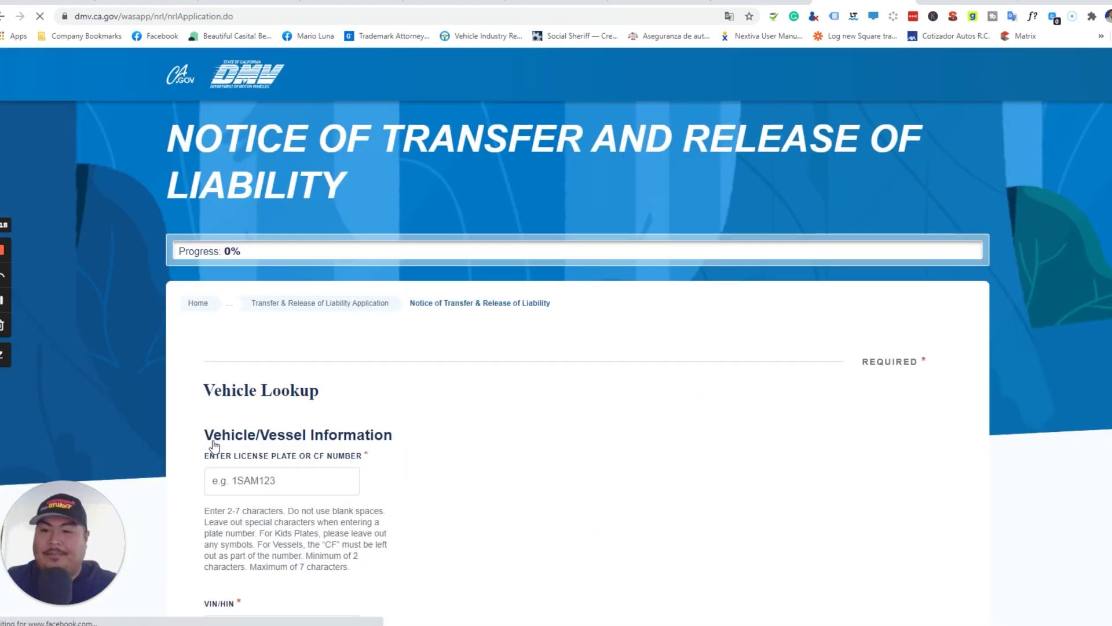
- Look up the sold vehicle by its license plate number and last five VIN digits
{"action": "scroll", "coordinate": [388, 391], "scroll_direction": "down", "scroll_amount": 4}
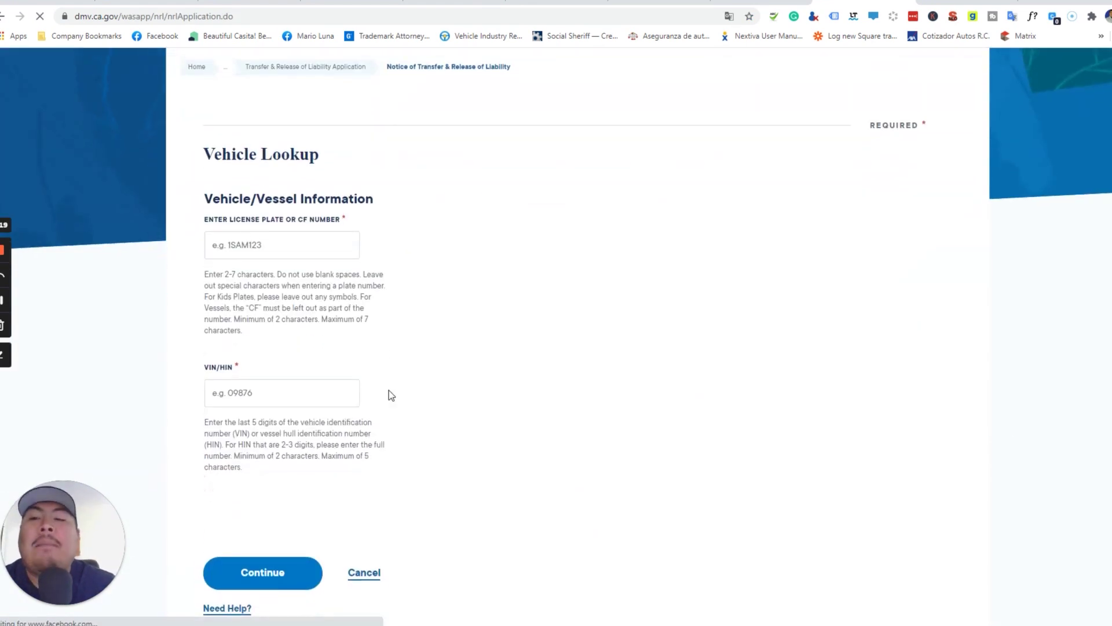
{"action": "left_click", "coordinate": [286, 251]}
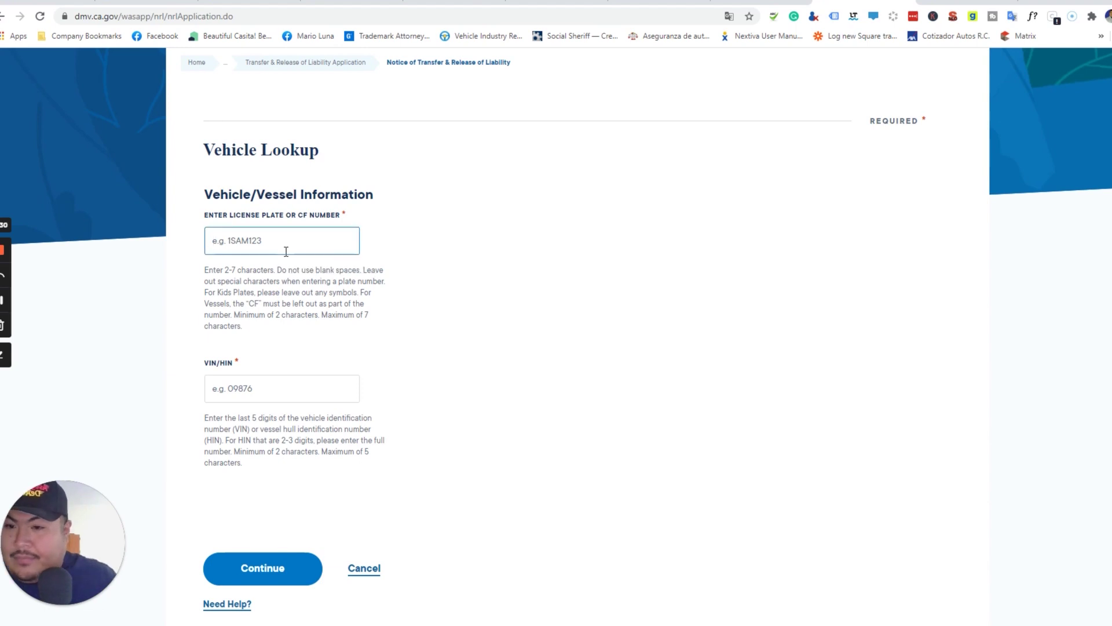
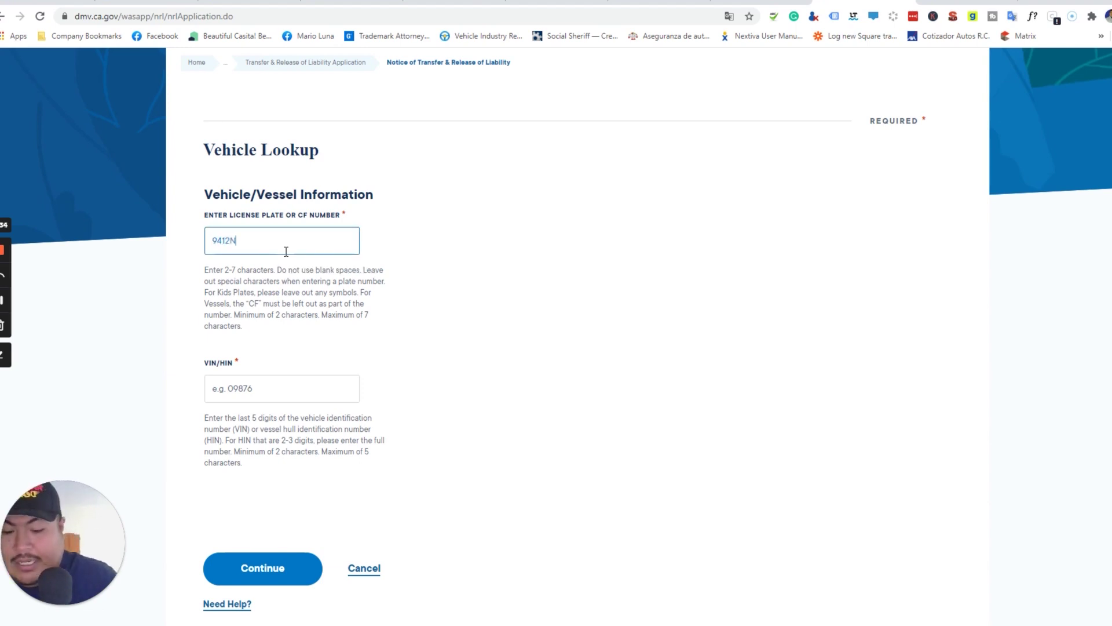
{"action": "left_click", "coordinate": [279, 391]}
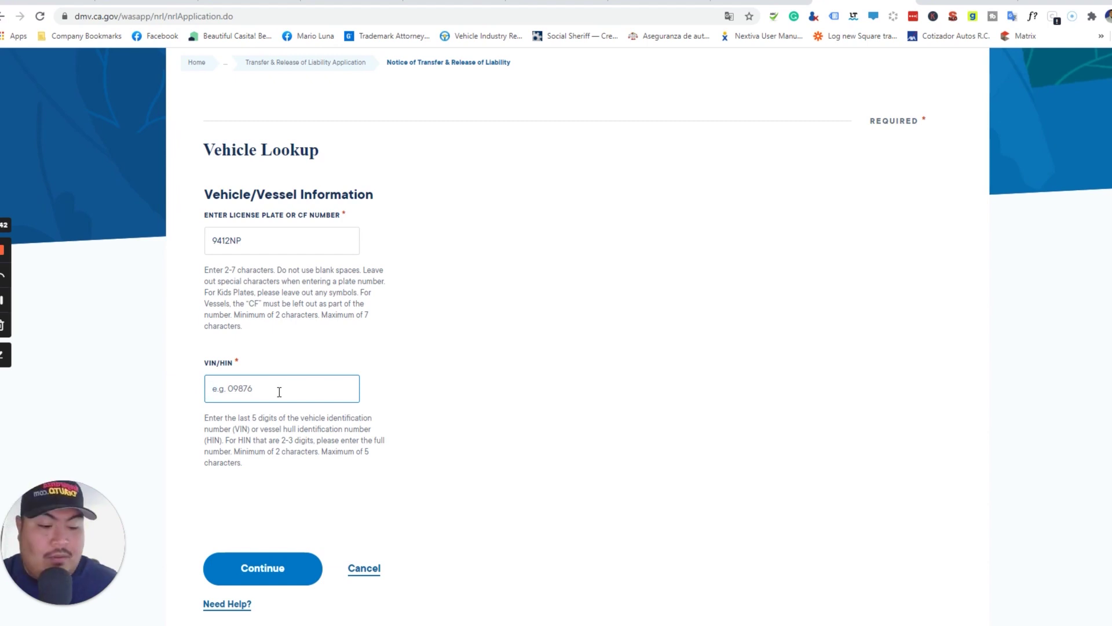
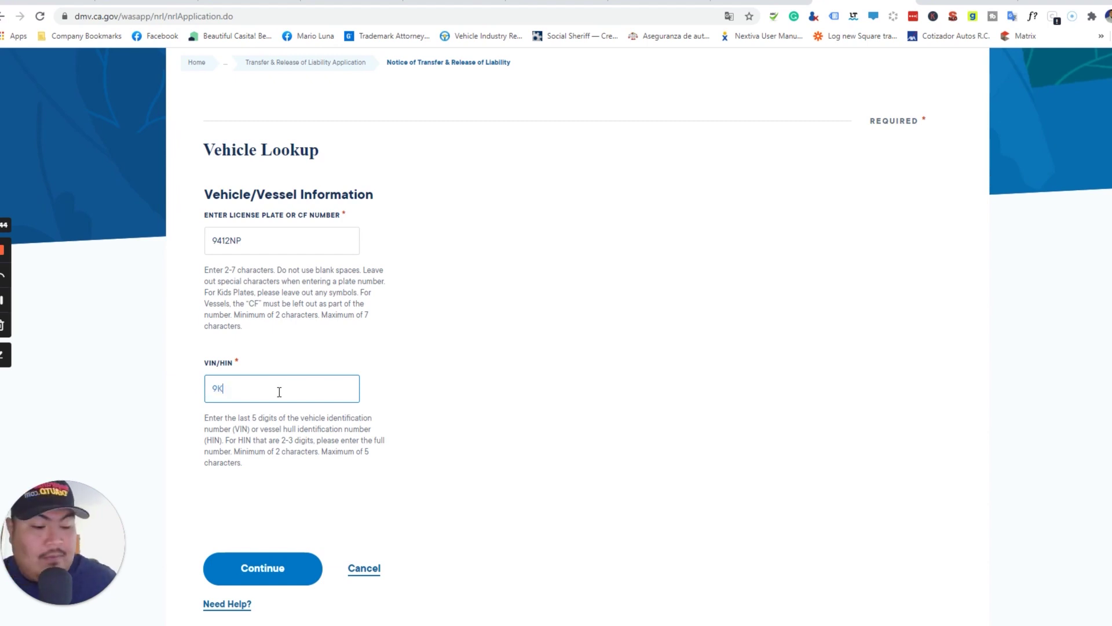
{"action": "left_click", "coordinate": [287, 569]}
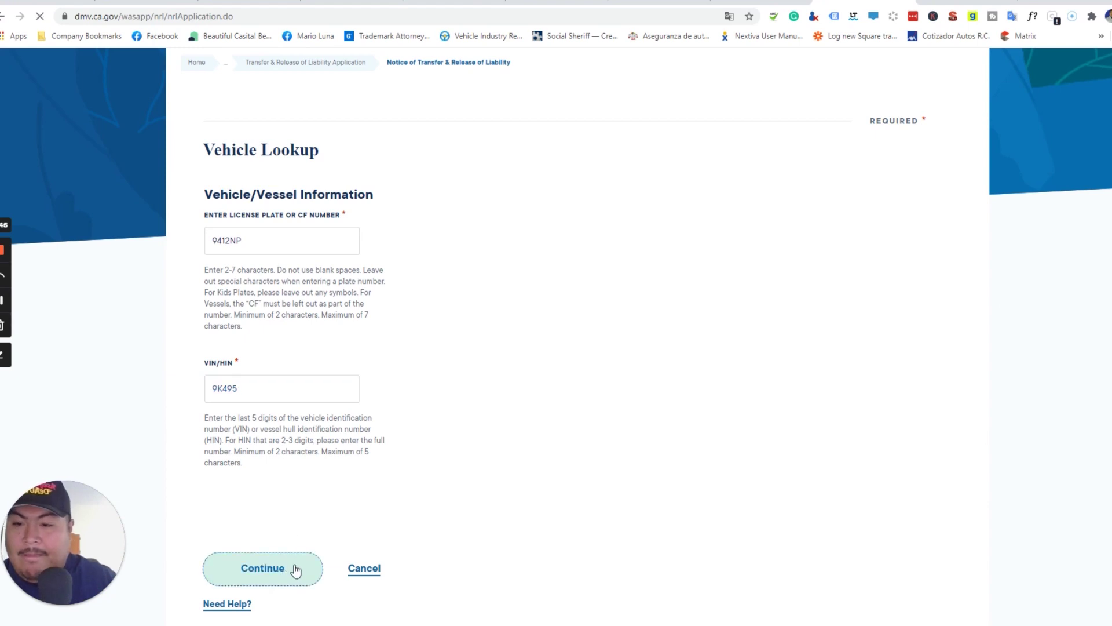
- Confirm the 1995 Bombardier is the right vehicle and continue to the sales details
{"action": "scroll", "coordinate": [392, 455], "scroll_direction": "down", "scroll_amount": 5}
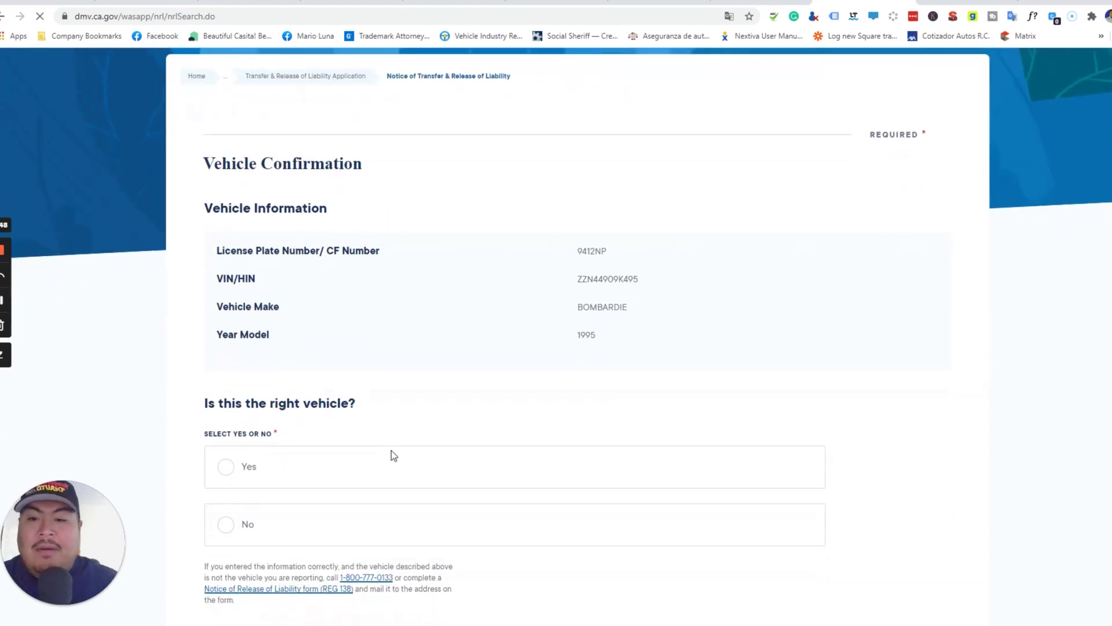
{"action": "scroll", "coordinate": [568, 249], "scroll_direction": "down", "scroll_amount": 1}
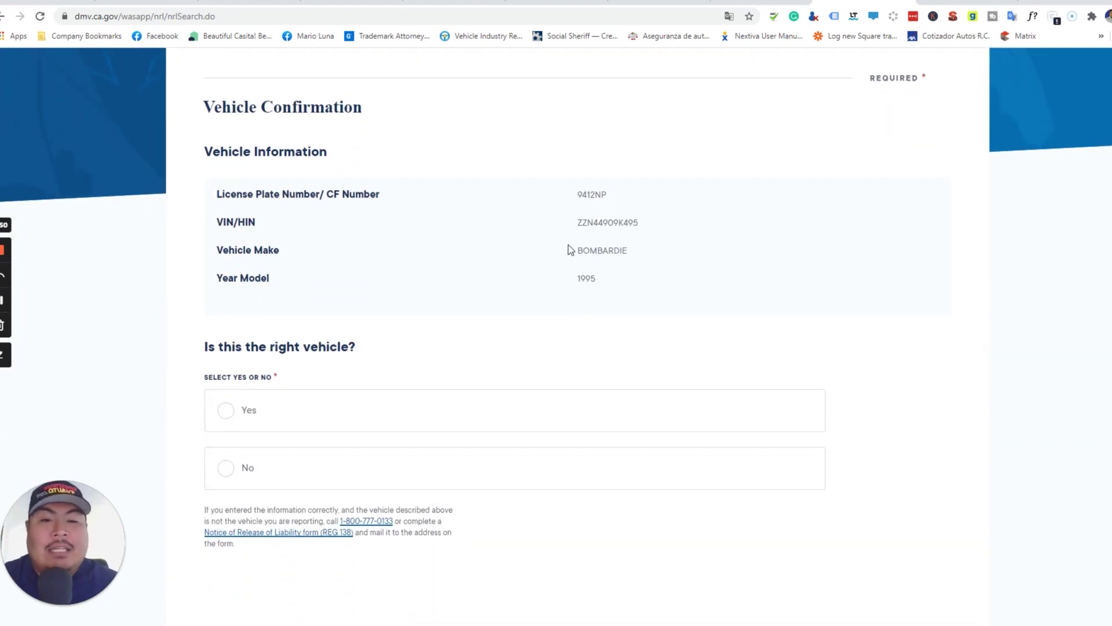
{"action": "left_click_drag", "start_coordinate": [578, 250], "coordinate": [578, 277]}
{"action": "scroll", "coordinate": [561, 277], "scroll_direction": "down", "scroll_amount": 1}
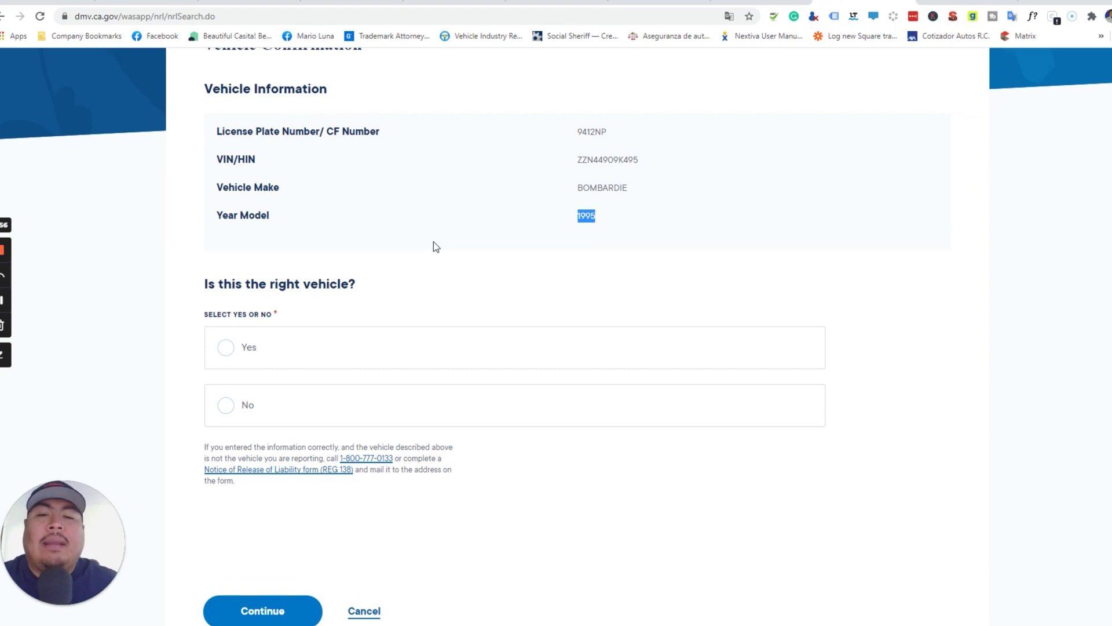
{"action": "left_click", "coordinate": [261, 355]}
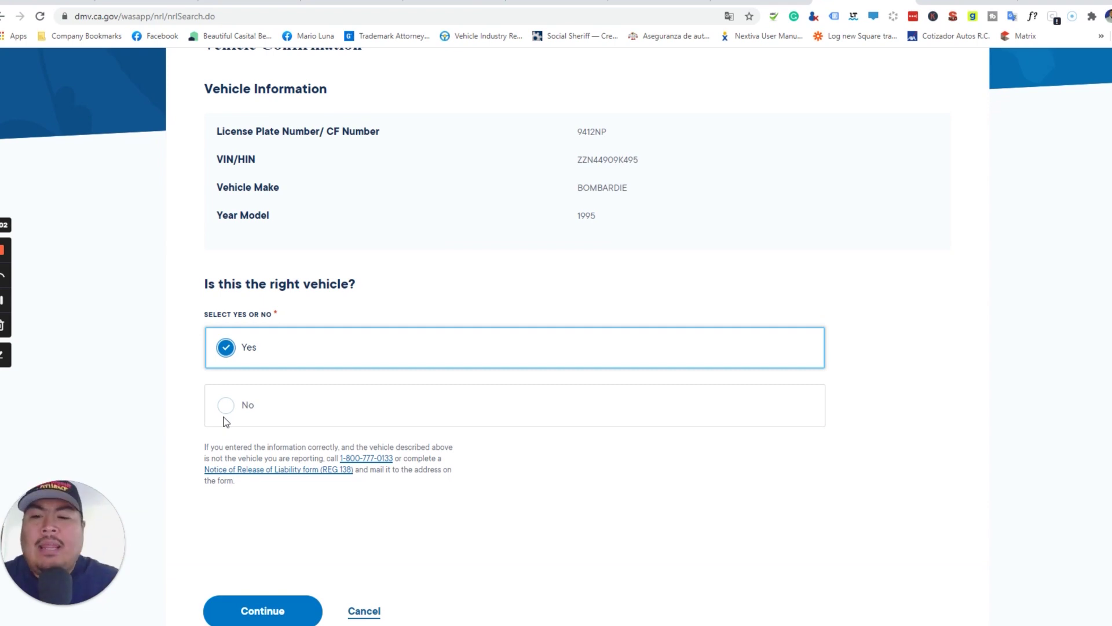
{"action": "left_click", "coordinate": [279, 610]}
{"action": "scroll", "coordinate": [347, 547], "scroll_direction": "down", "scroll_amount": 6}
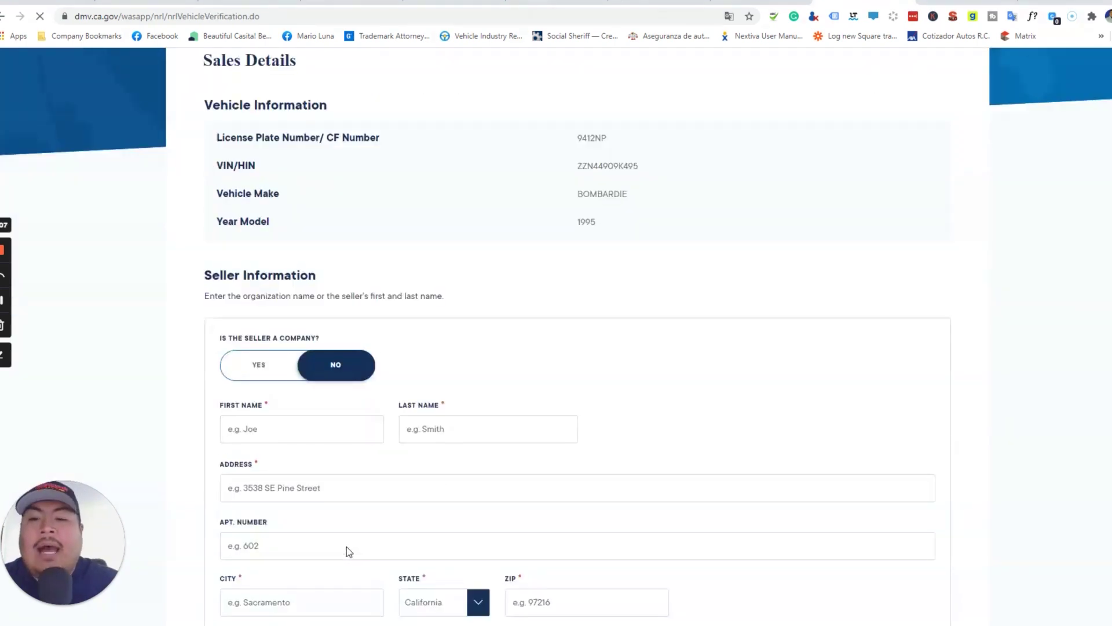
{"action": "scroll", "coordinate": [347, 546], "scroll_direction": "down", "scroll_amount": 1}
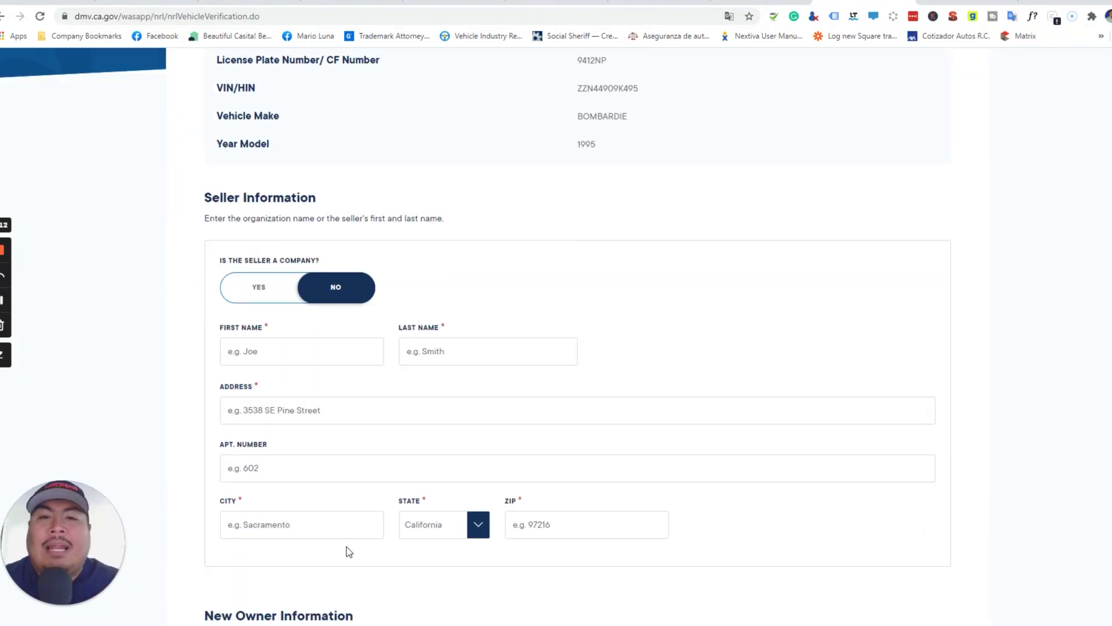
{"action": "scroll", "coordinate": [346, 547], "scroll_direction": "down", "scroll_amount": 1}
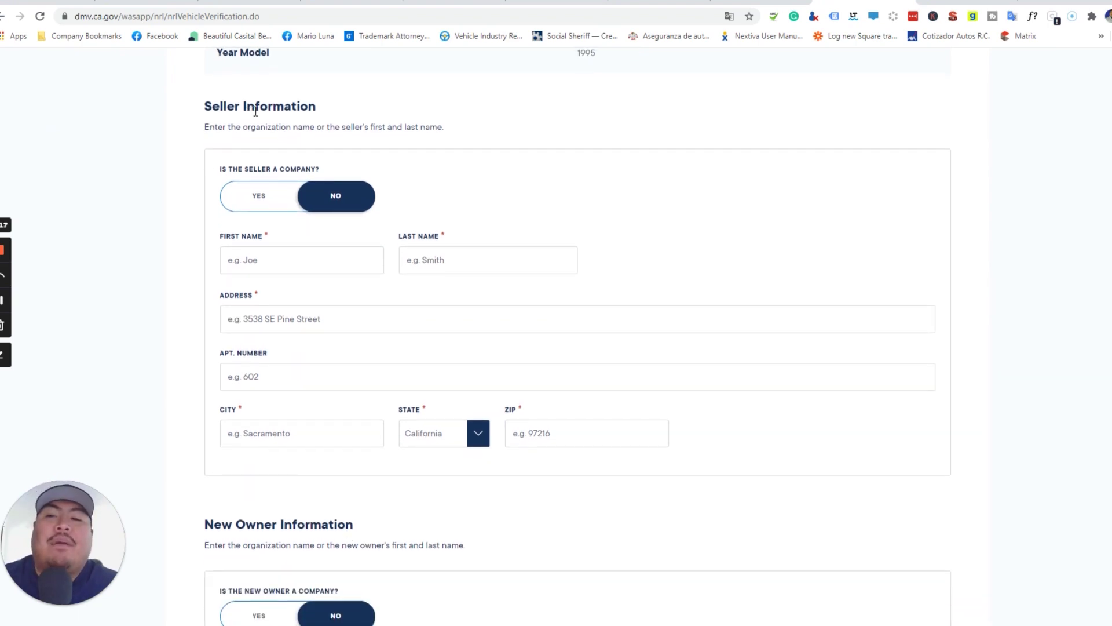
{"action": "left_click_drag", "start_coordinate": [308, 107], "coordinate": [169, 106]}
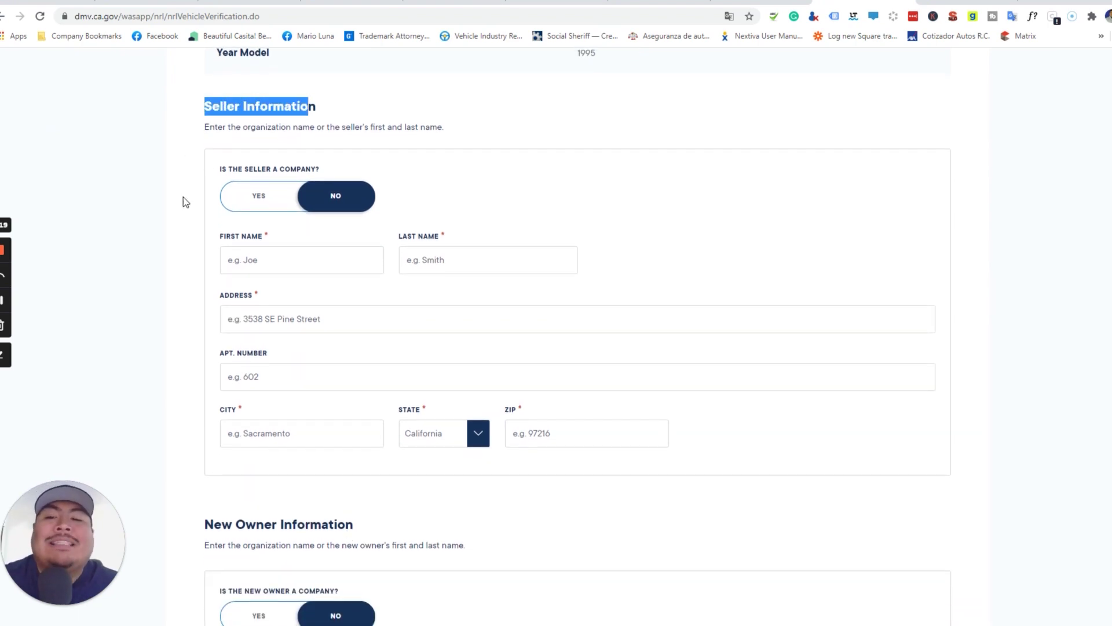
{"action": "scroll", "coordinate": [183, 202], "scroll_direction": "down", "scroll_amount": 1}
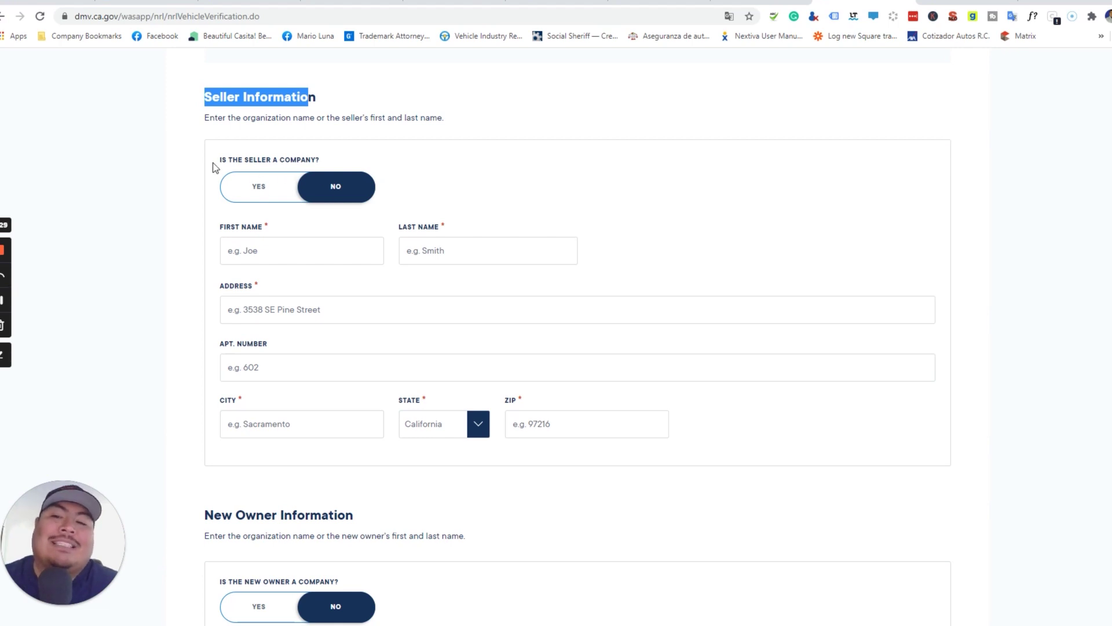
- Enter the seller's first and last name
{"action": "left_click", "coordinate": [289, 257]}
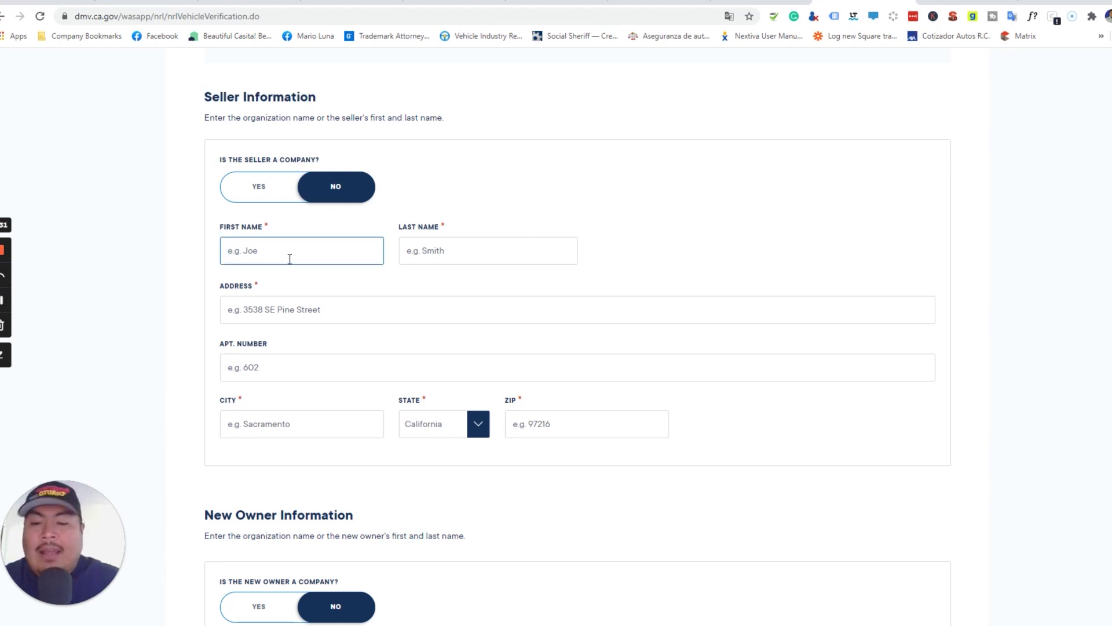
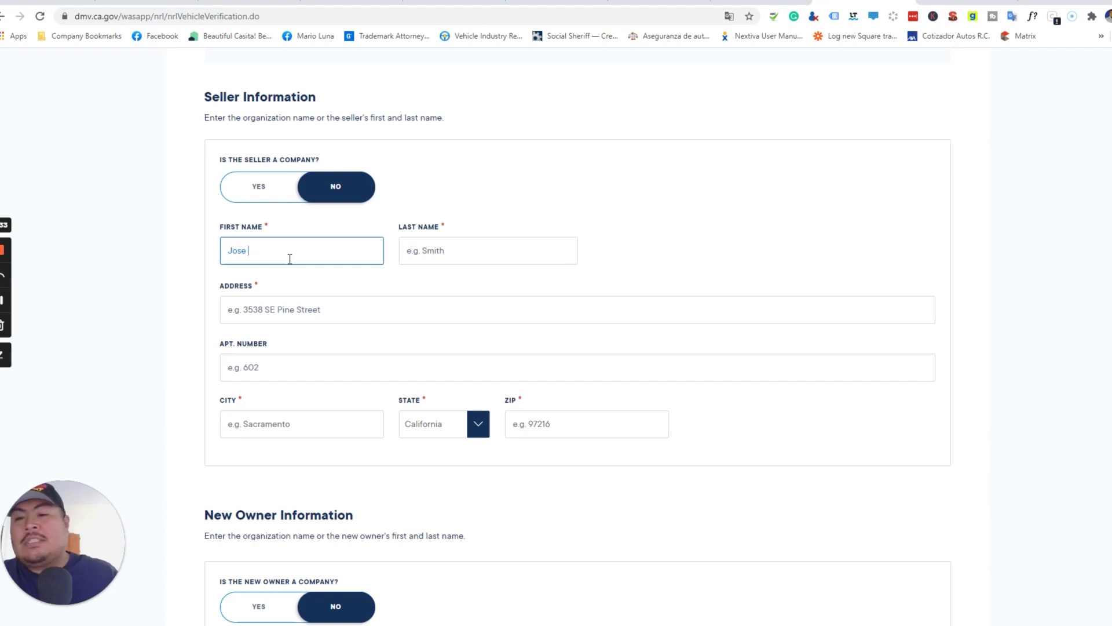
{"action": "key", "text": "Tab"}
- Fill in the seller's street address, apartment number, city and ZIP code
{"action": "key", "text": "Tab"}
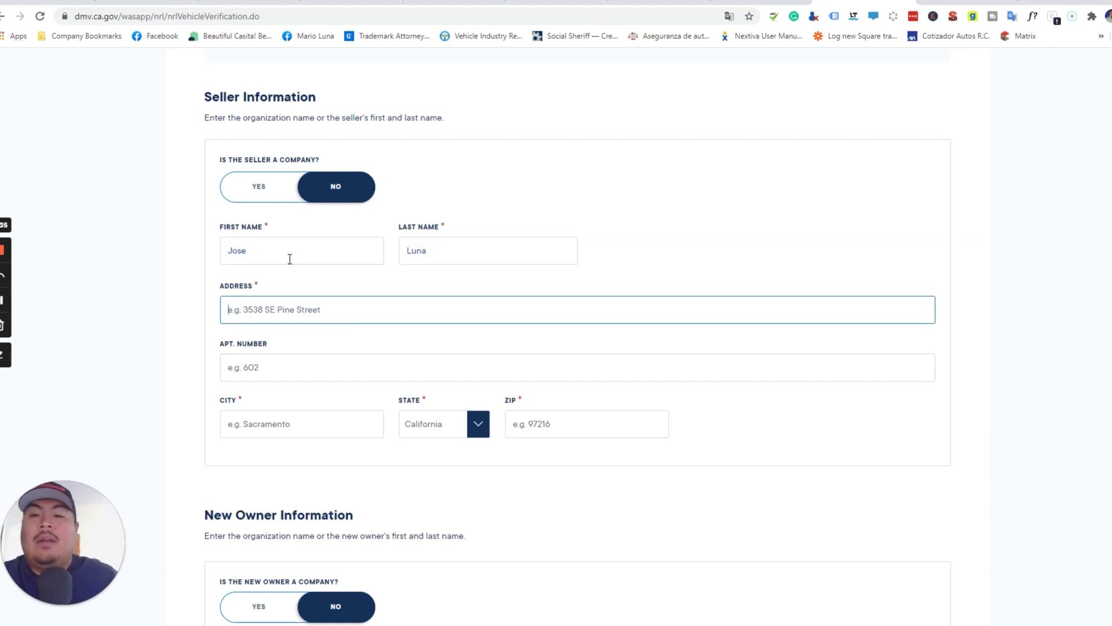
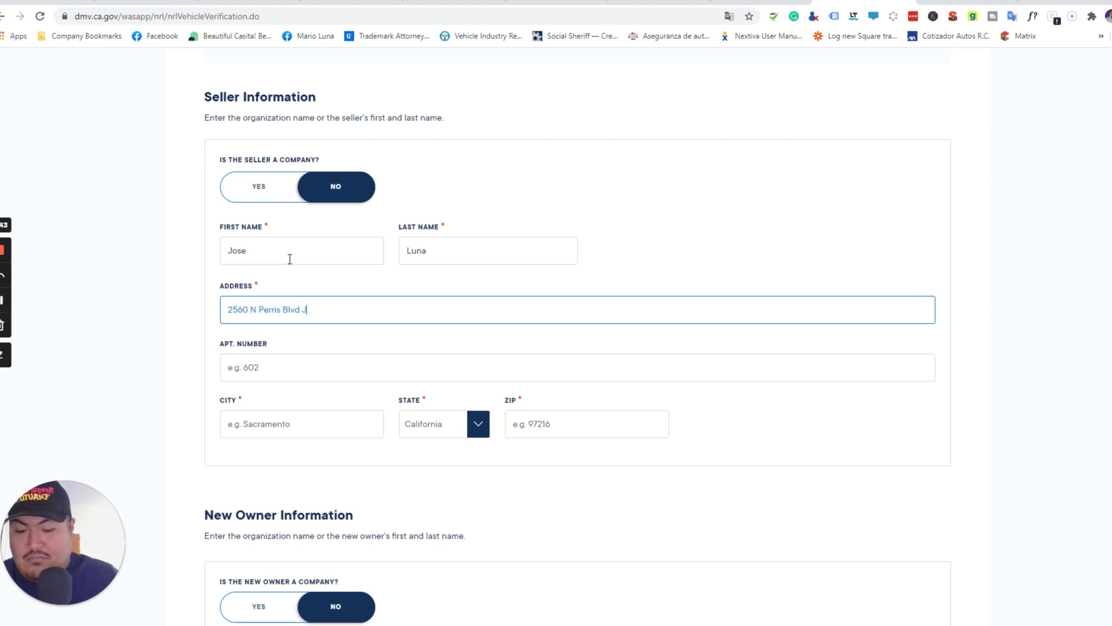
{"action": "key", "text": "Tab"}
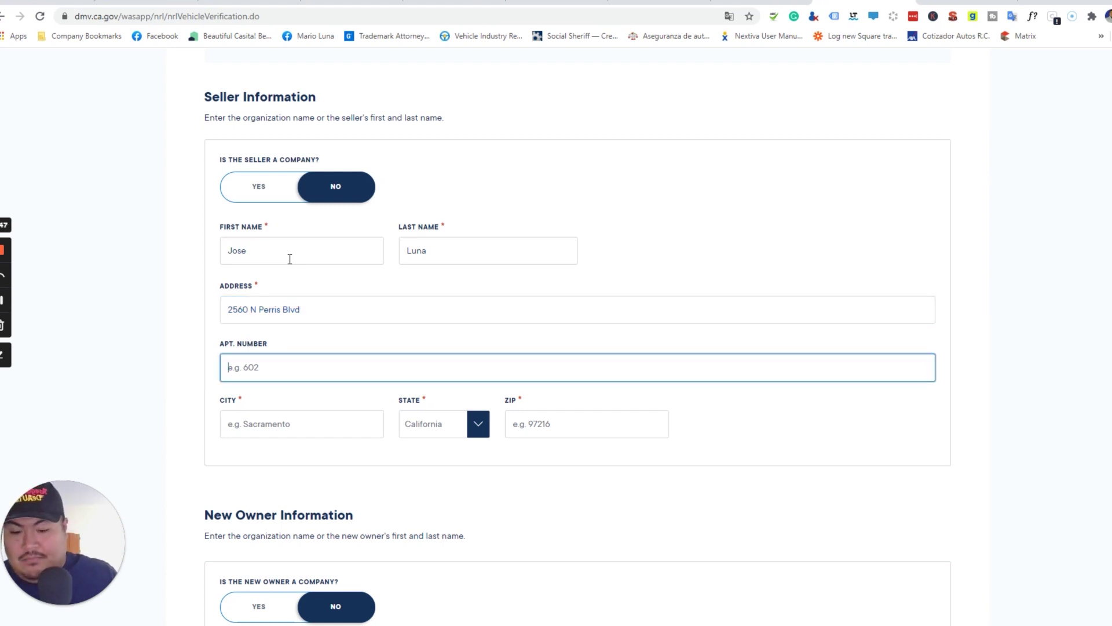
{"action": "type", "text": "J2"}
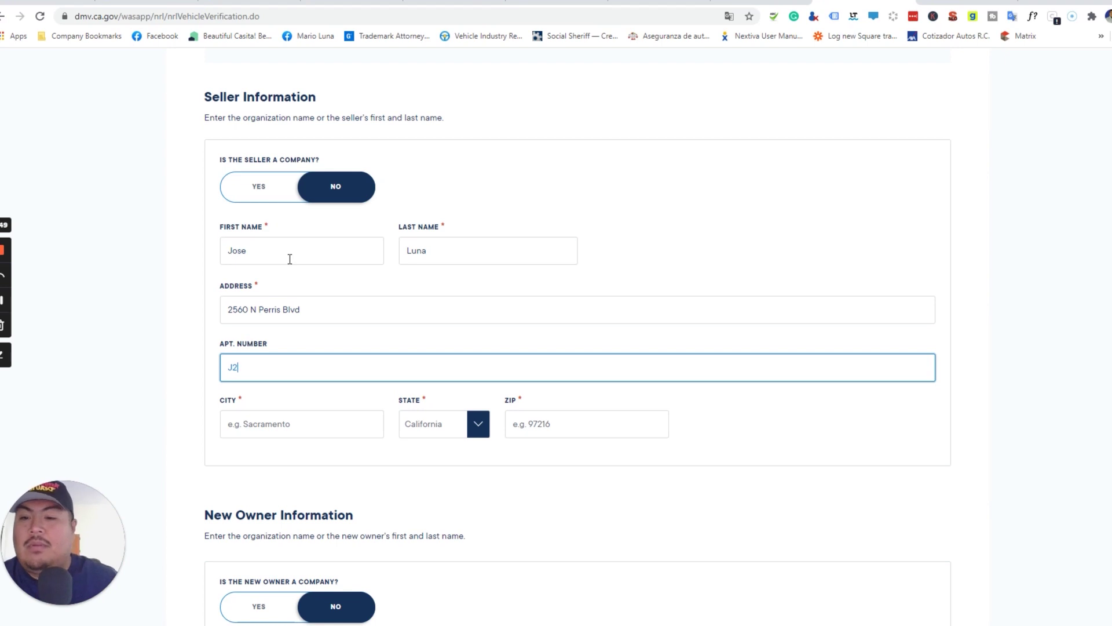
{"action": "left_click", "coordinate": [282, 421]}
{"action": "type", "text": "perris"}
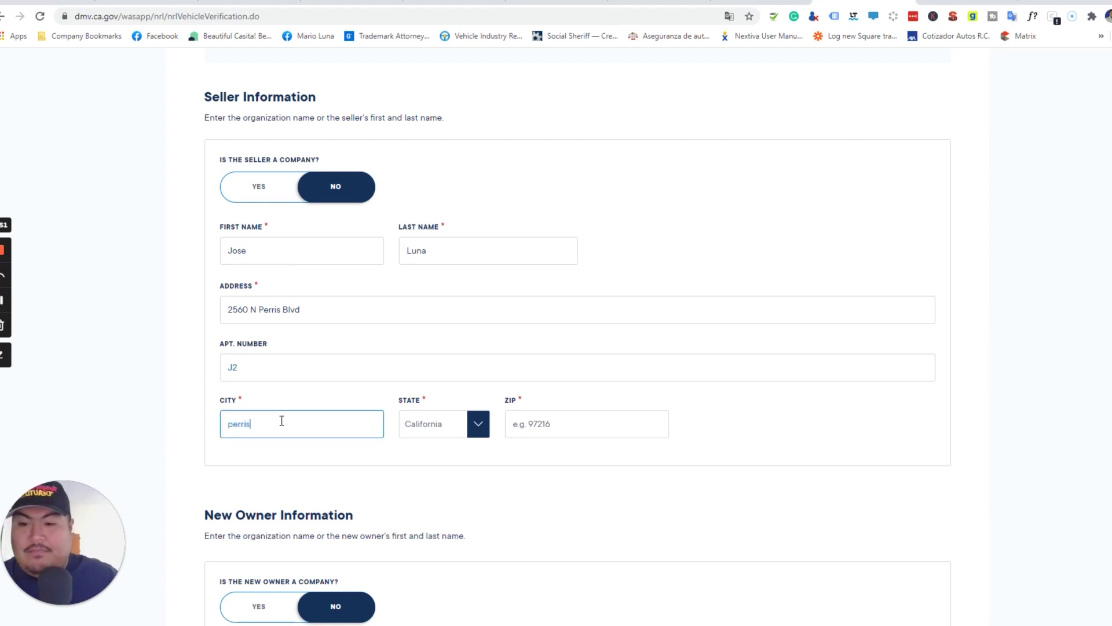
{"action": "key", "text": "Tab"}
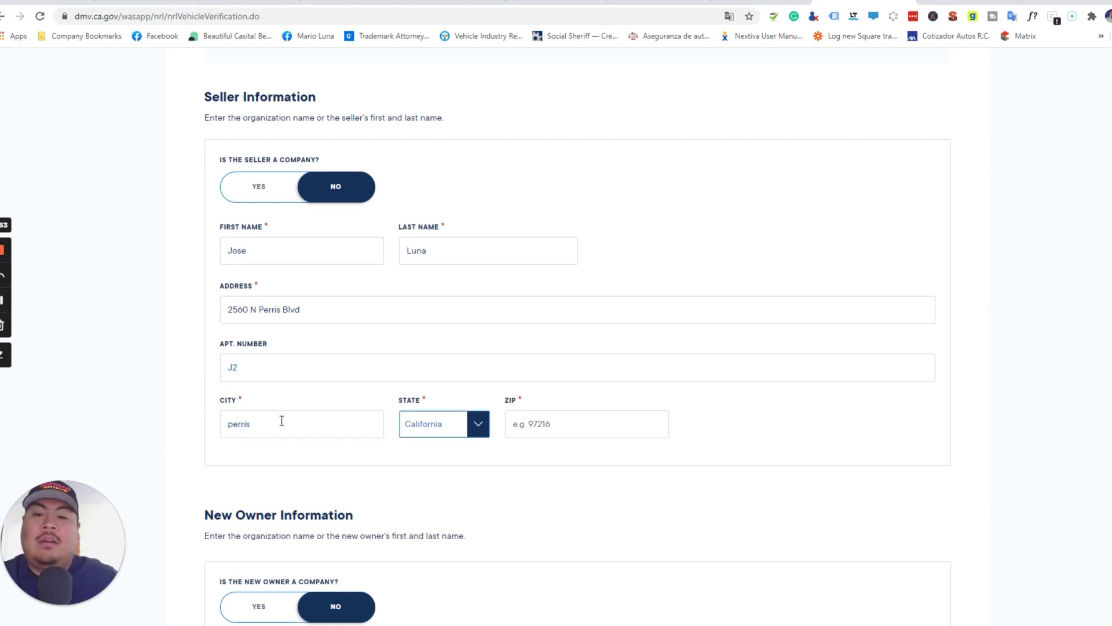
{"action": "key", "text": "Tab"}
{"action": "type", "text": "9"}
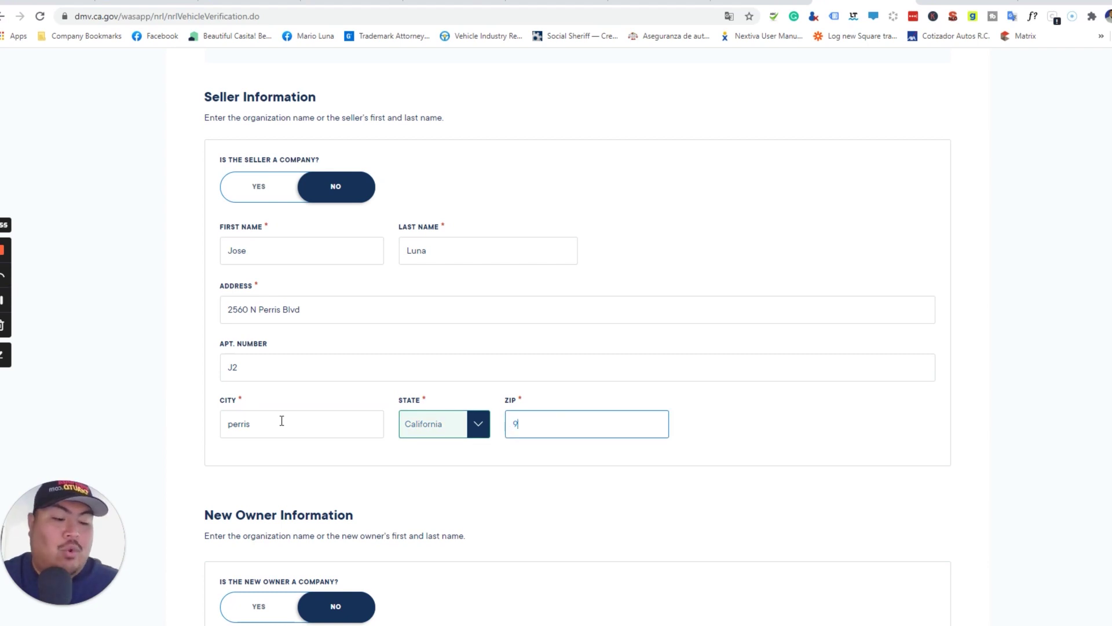
{"action": "type", "text": "2571"}
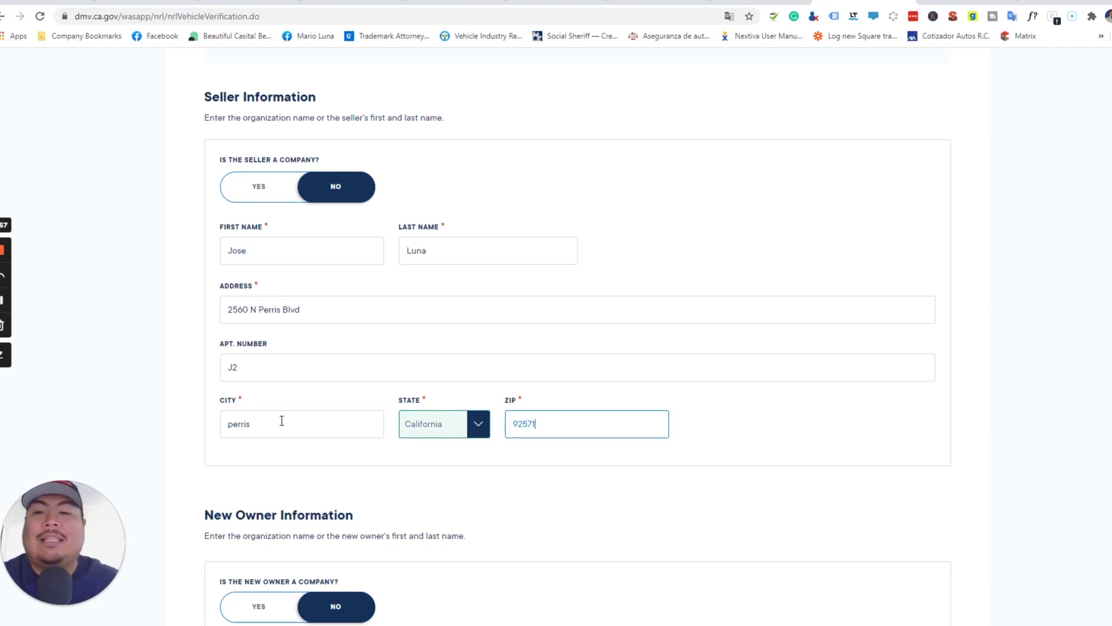
{"action": "scroll", "coordinate": [281, 421], "scroll_direction": "down", "scroll_amount": 2}
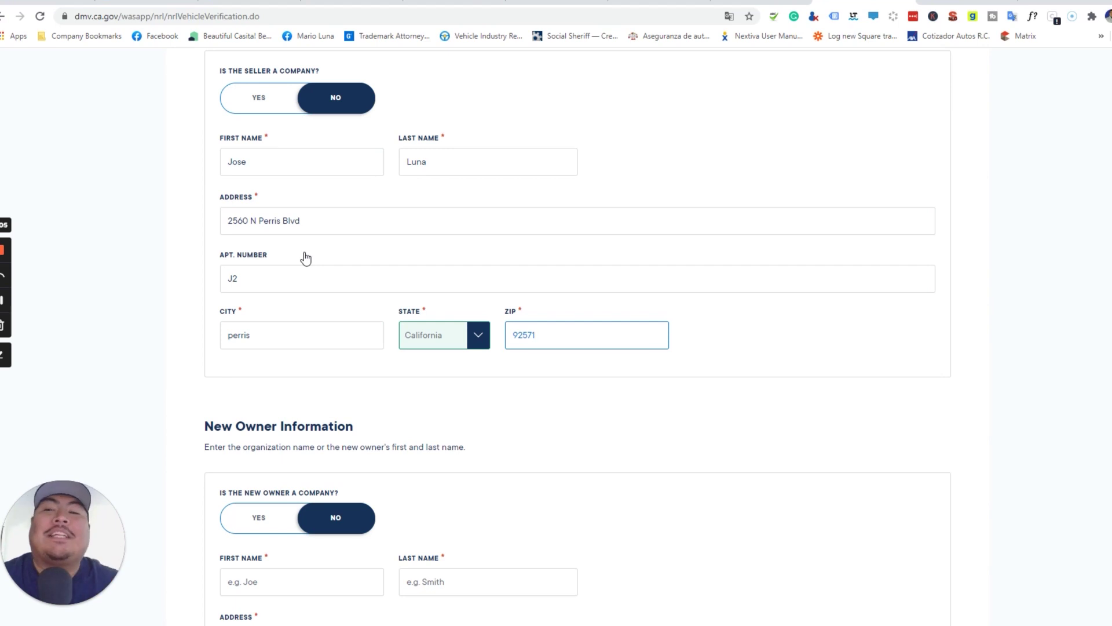
{"action": "scroll", "coordinate": [306, 257], "scroll_direction": "down", "scroll_amount": 4}
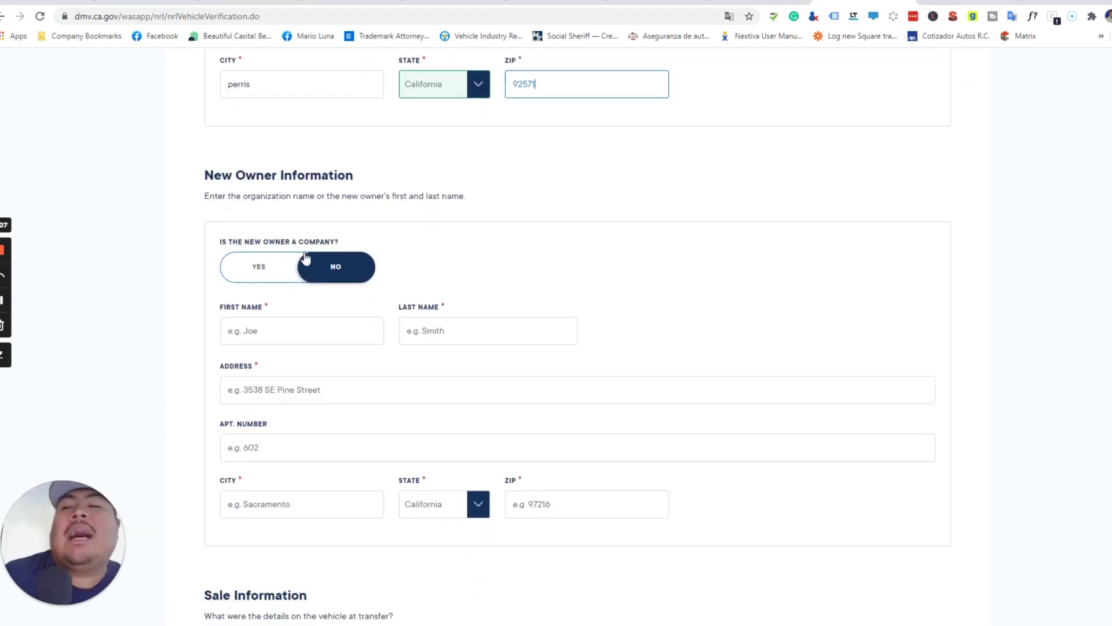
{"action": "scroll", "coordinate": [306, 257], "scroll_direction": "down", "scroll_amount": 1}
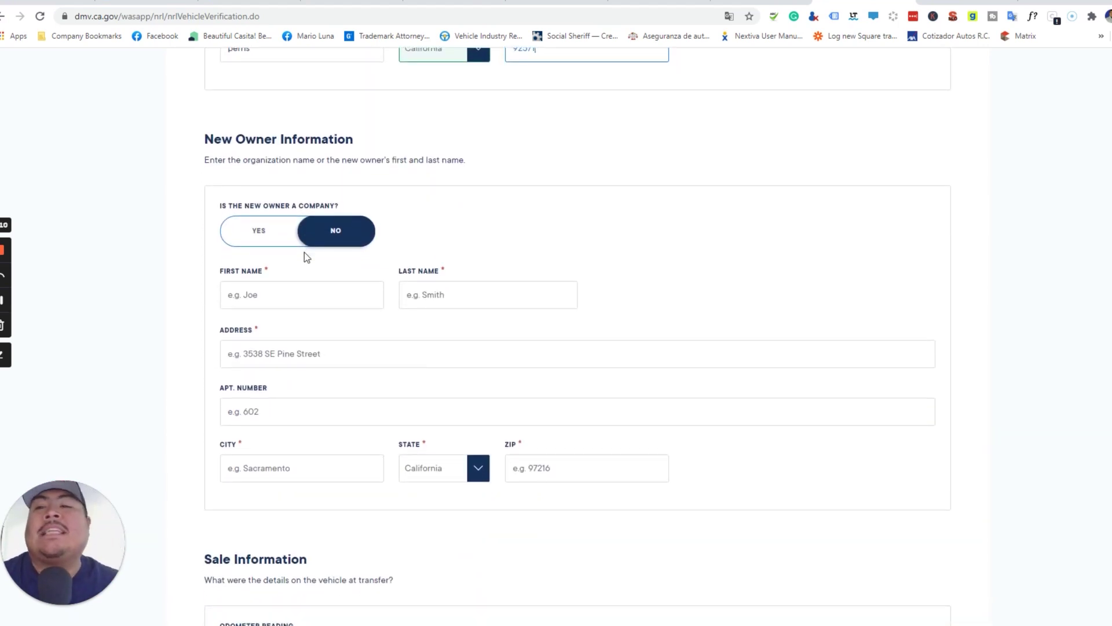
{"action": "scroll", "coordinate": [305, 255], "scroll_direction": "down", "scroll_amount": 3}
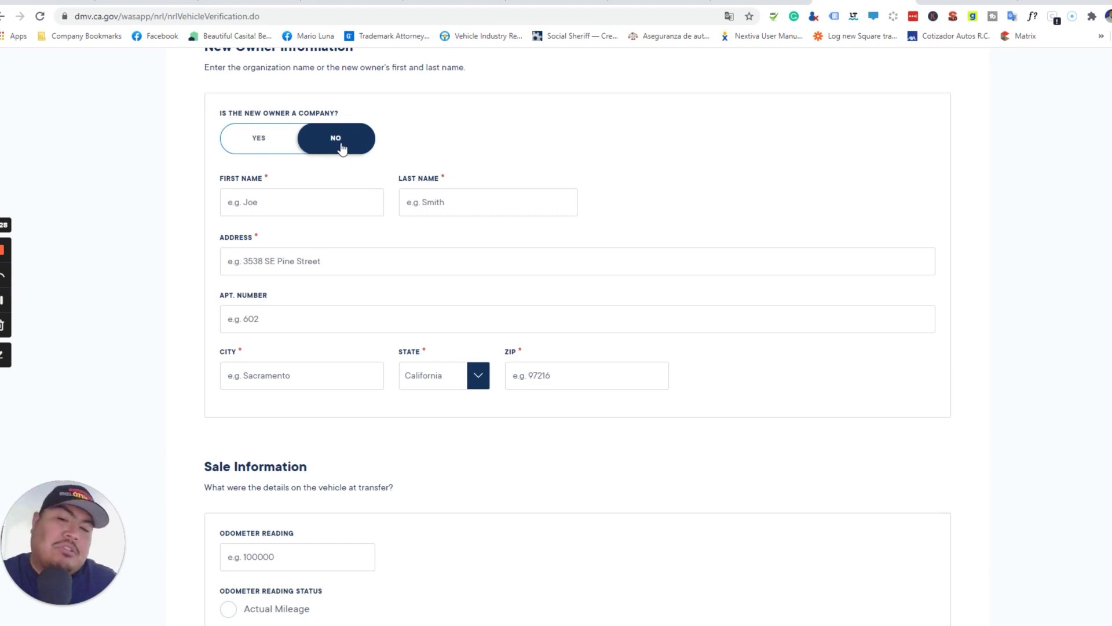
{"action": "scroll", "coordinate": [342, 145], "scroll_direction": "down", "scroll_amount": 1}
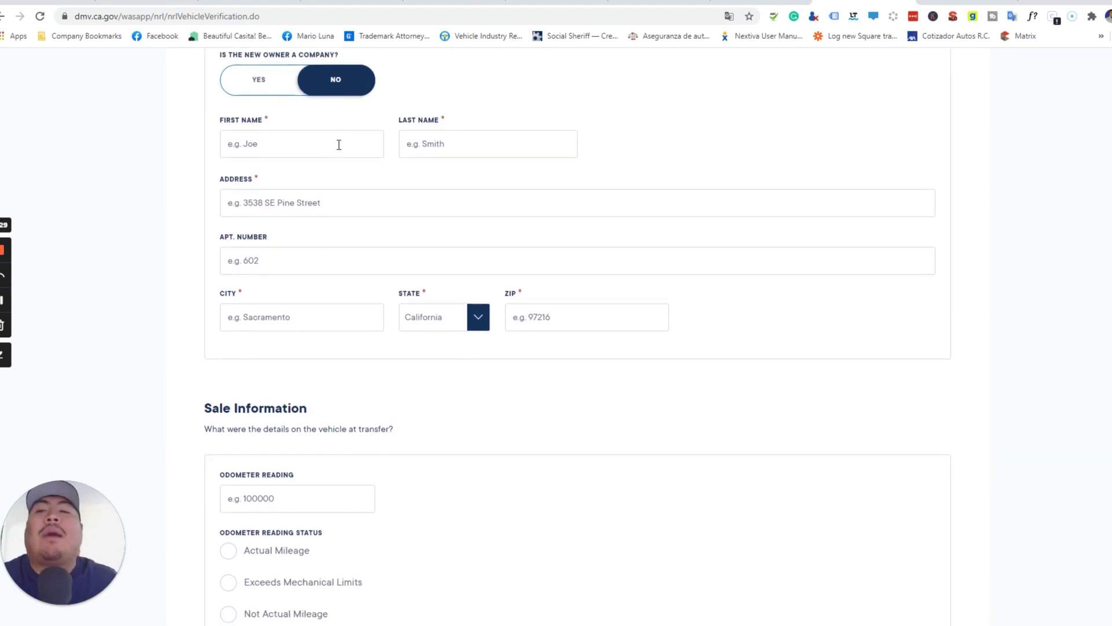
- Enter the new owner's first and last name and street address
{"action": "left_click", "coordinate": [339, 147]}
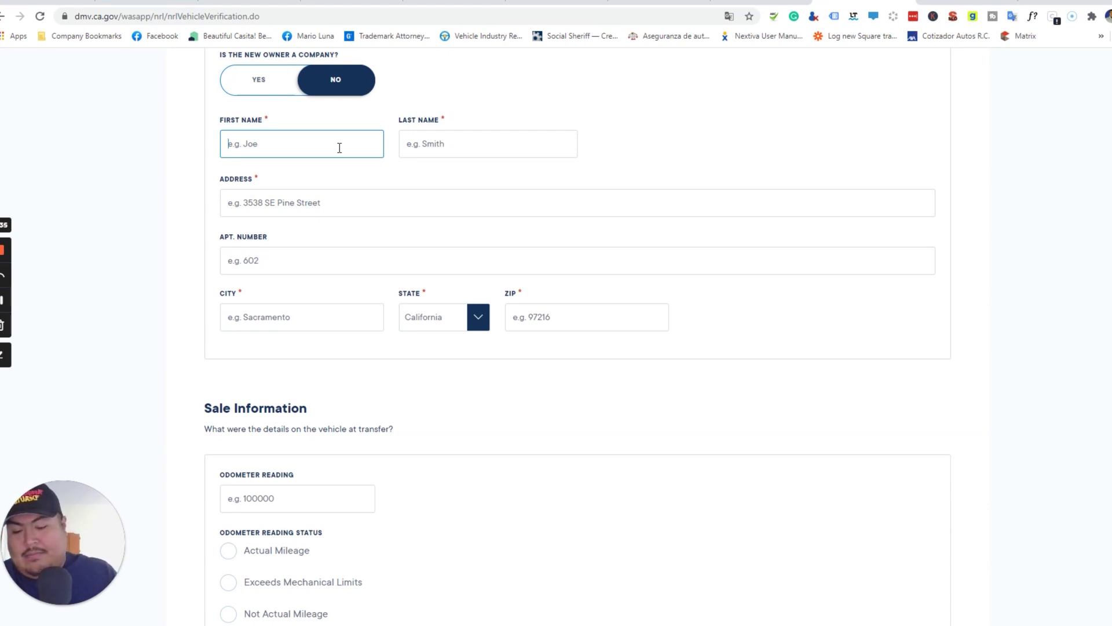
{"action": "key", "text": "Tab"}
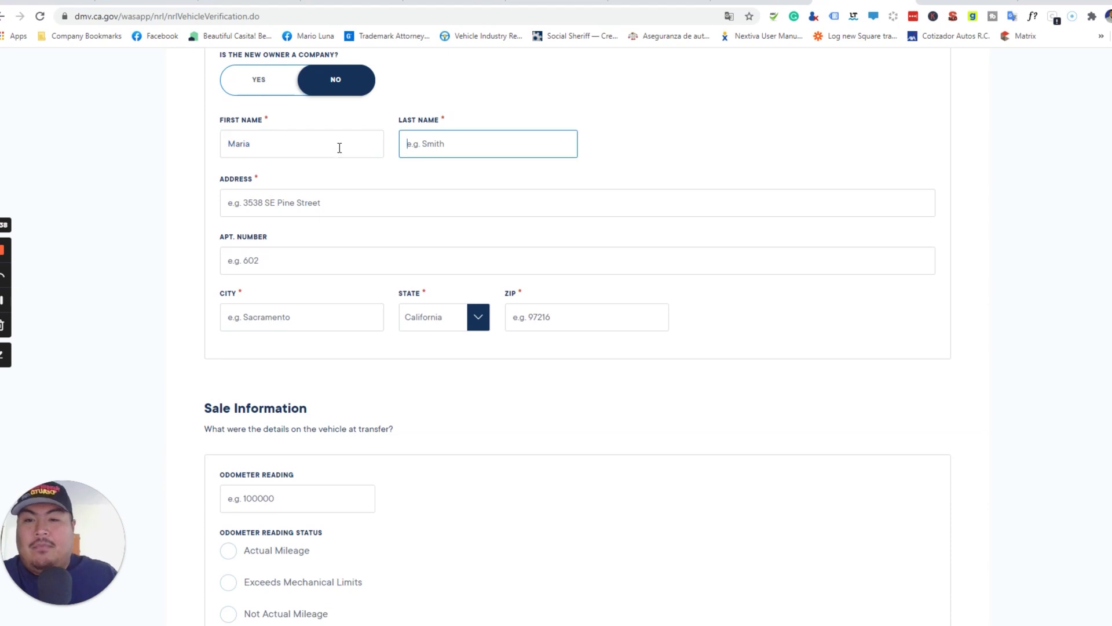
{"action": "key", "text": "Tab"}
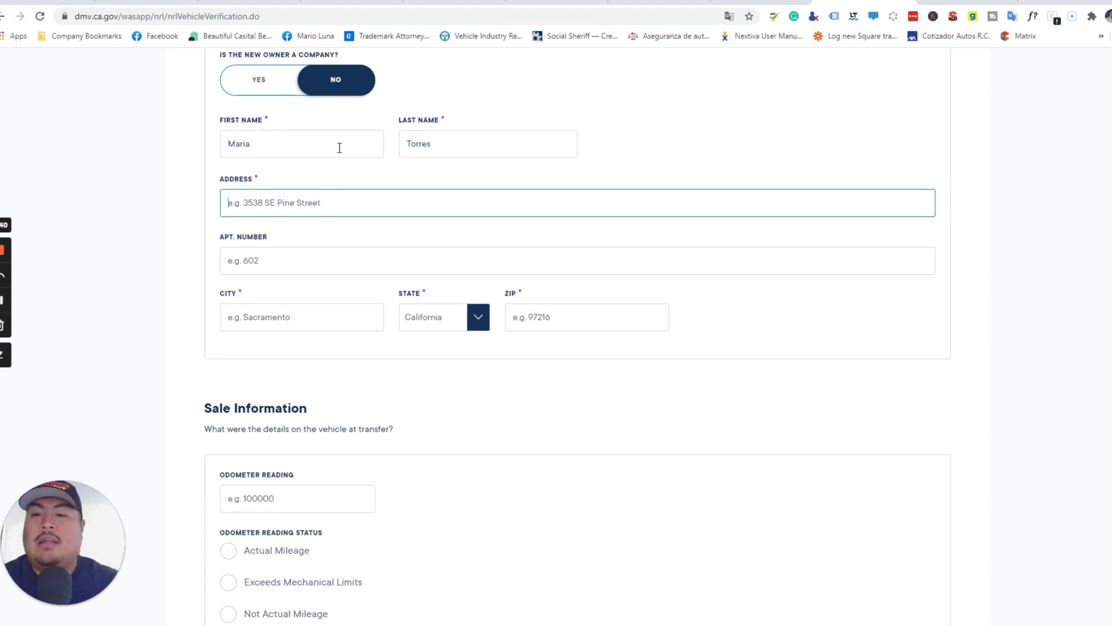
{"action": "type", "text": "80"}
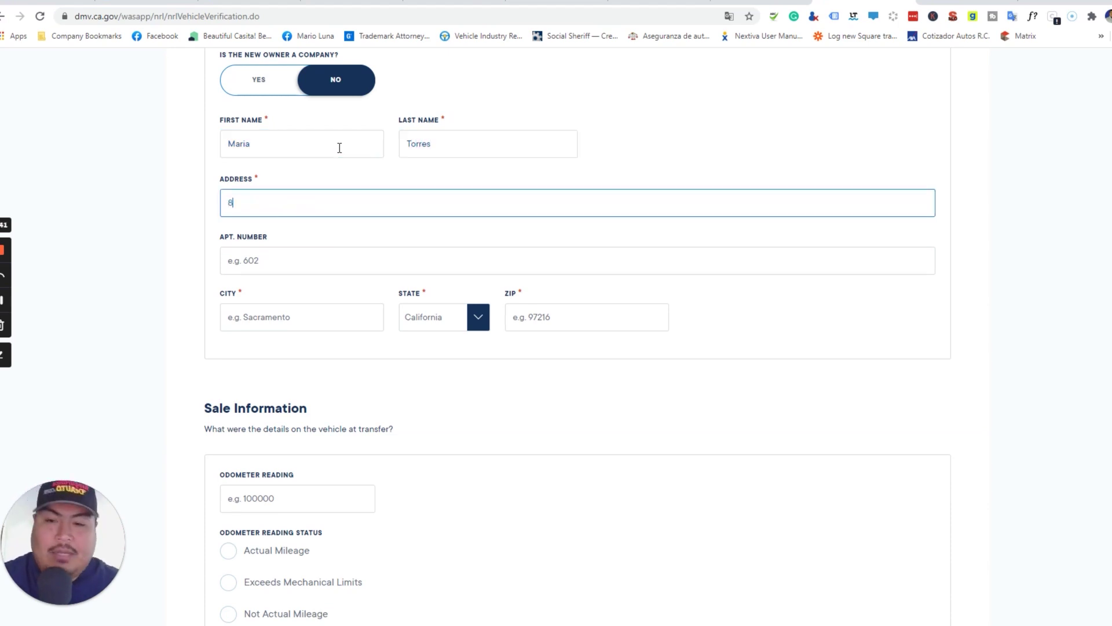
{"action": "key", "text": "BackSpace"}
{"action": "key", "text": "BackSpace"}
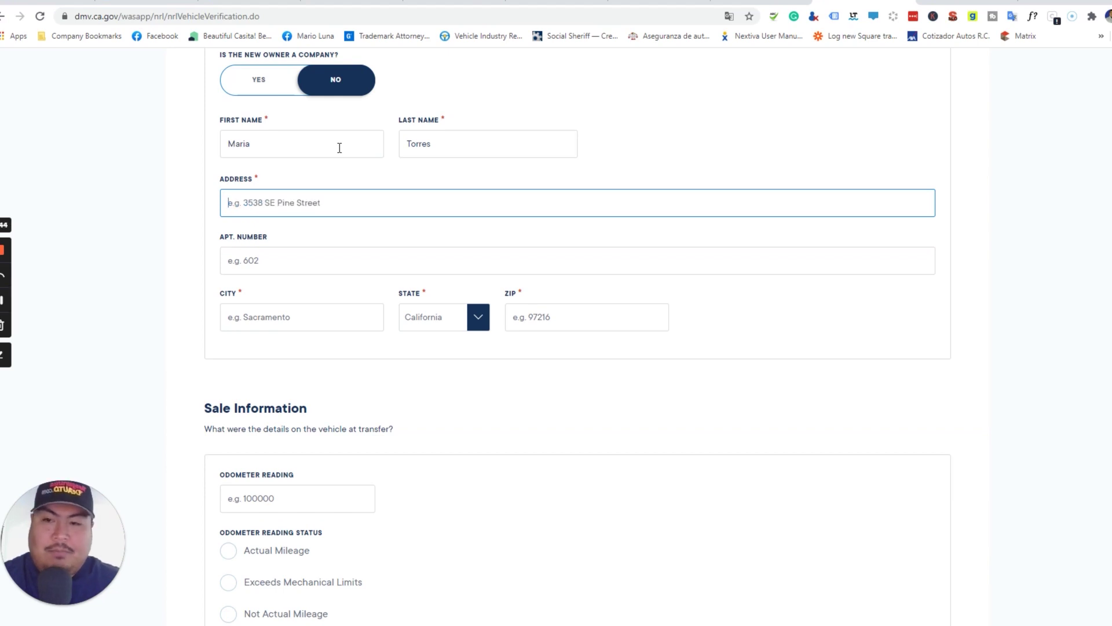
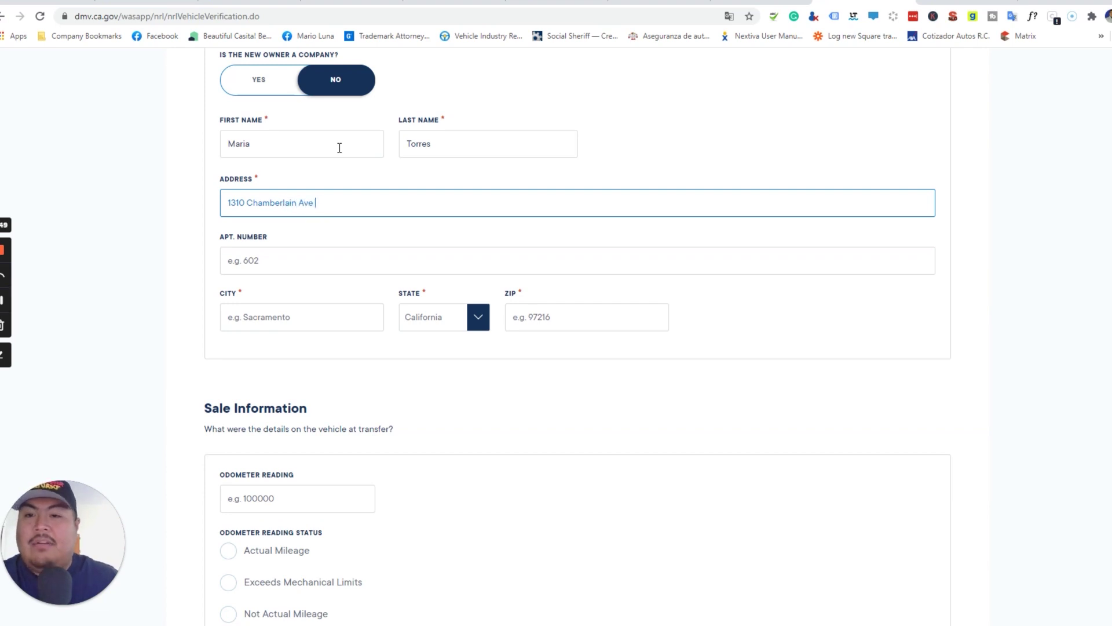
- Add the new owner's apartment number, city and ZIP code
{"action": "key", "text": "Tab"}
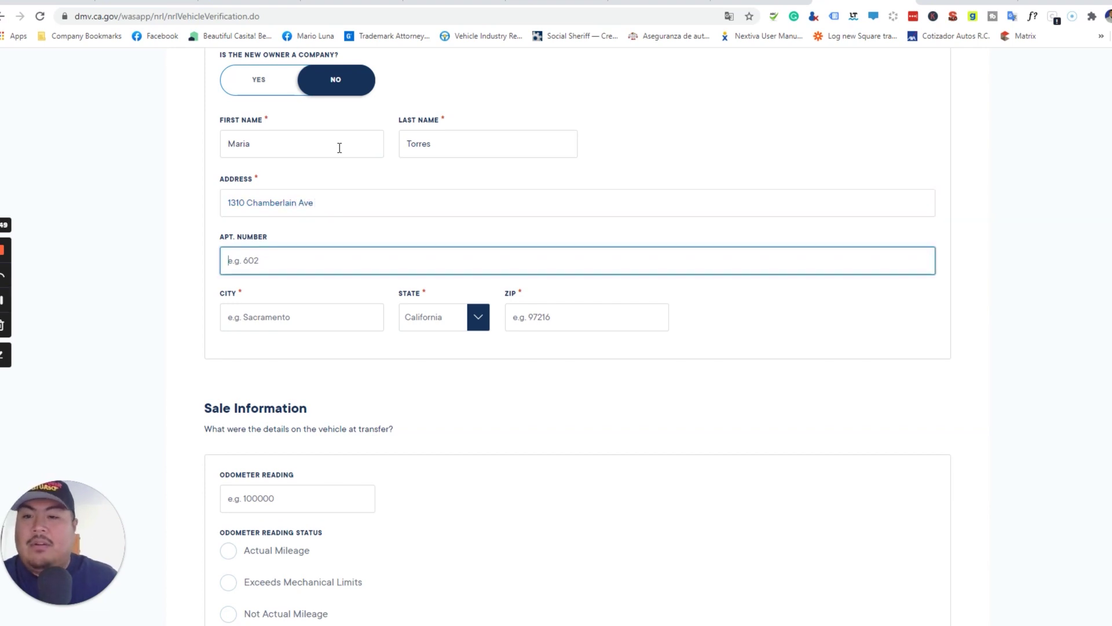
{"action": "type", "text": "Suit"}
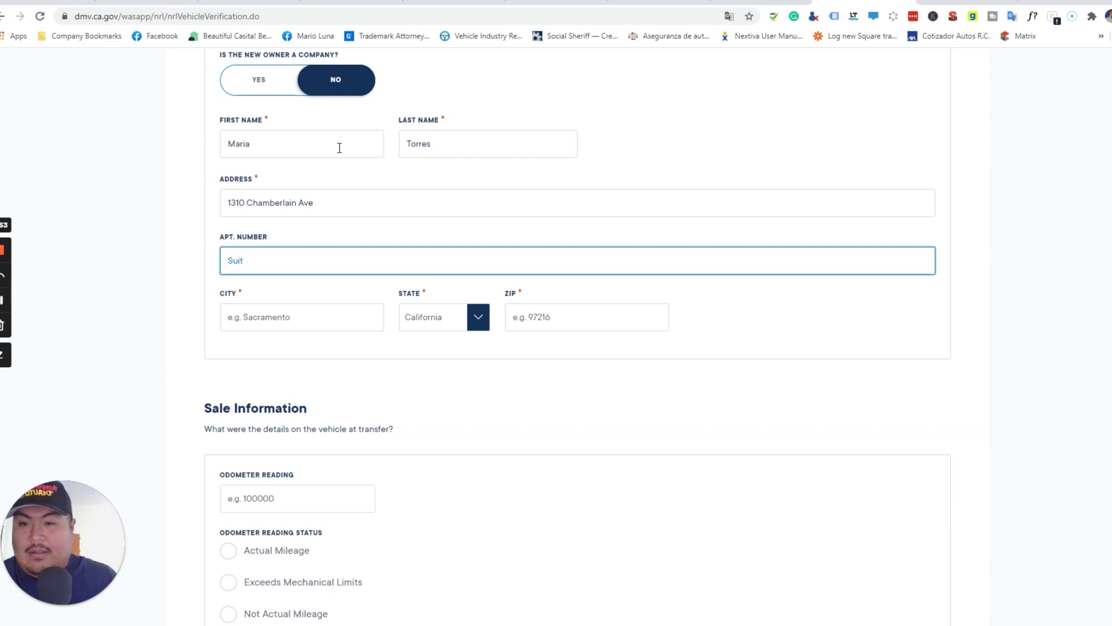
{"action": "key", "text": "BackSpace"}
{"action": "key", "text": "BackSpace"}
{"action": "key", "text": "BackSpace"}
{"action": "key", "text": "BackSpace"}
{"action": "type", "text": "E"}
{"action": "key", "text": "Tab"}
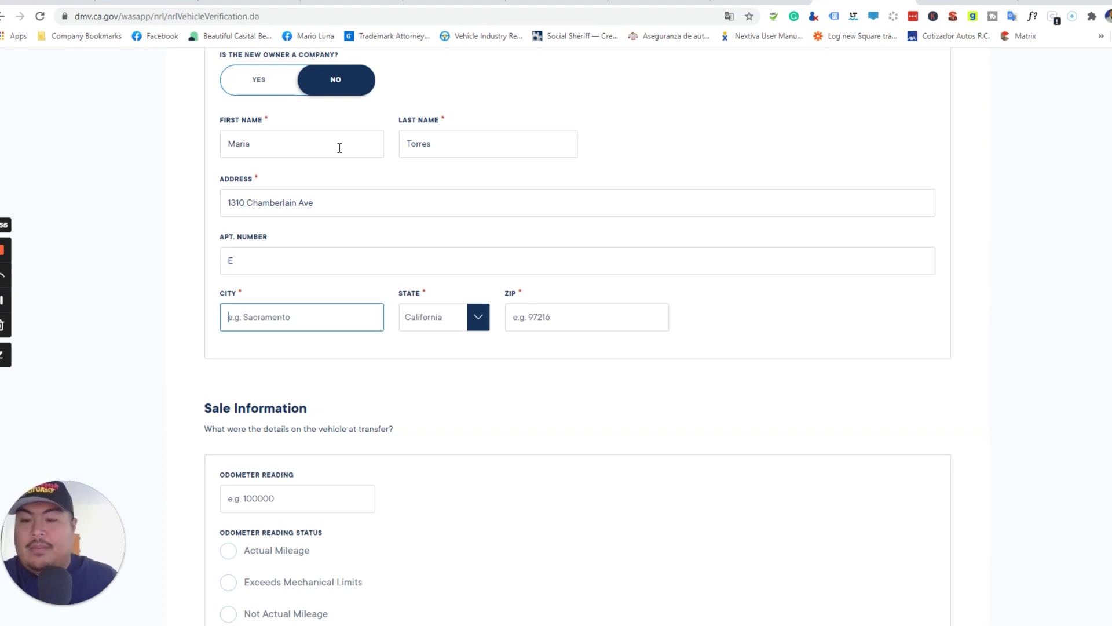
{"action": "type", "text": "Baker"}
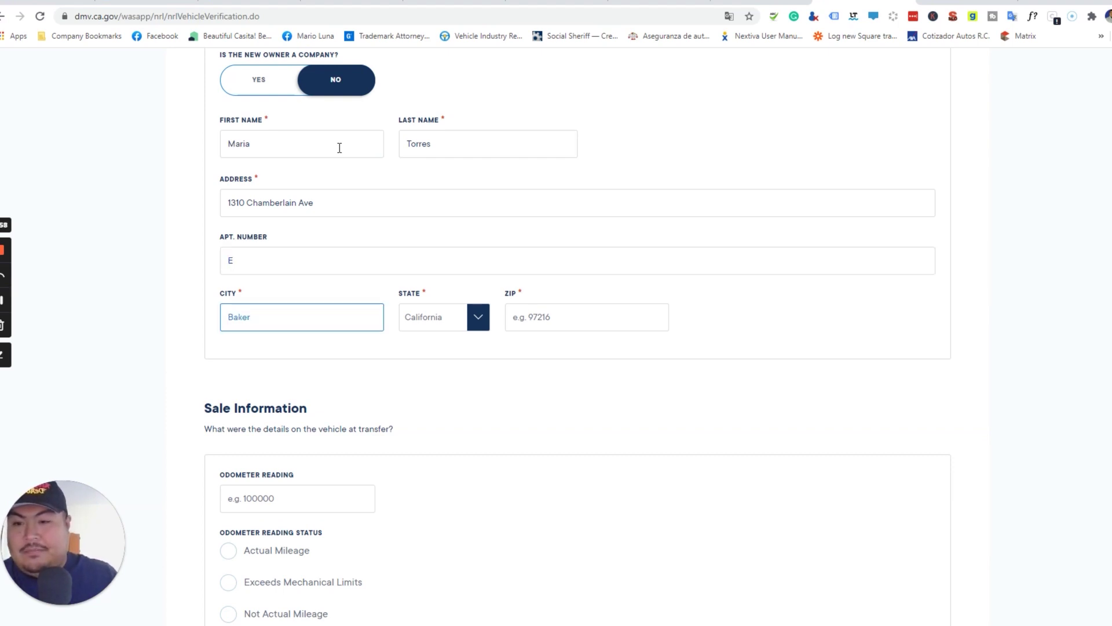
{"action": "type", "text": "field"}
{"action": "key", "text": "Tab"}
{"action": "key", "text": "Tab"}
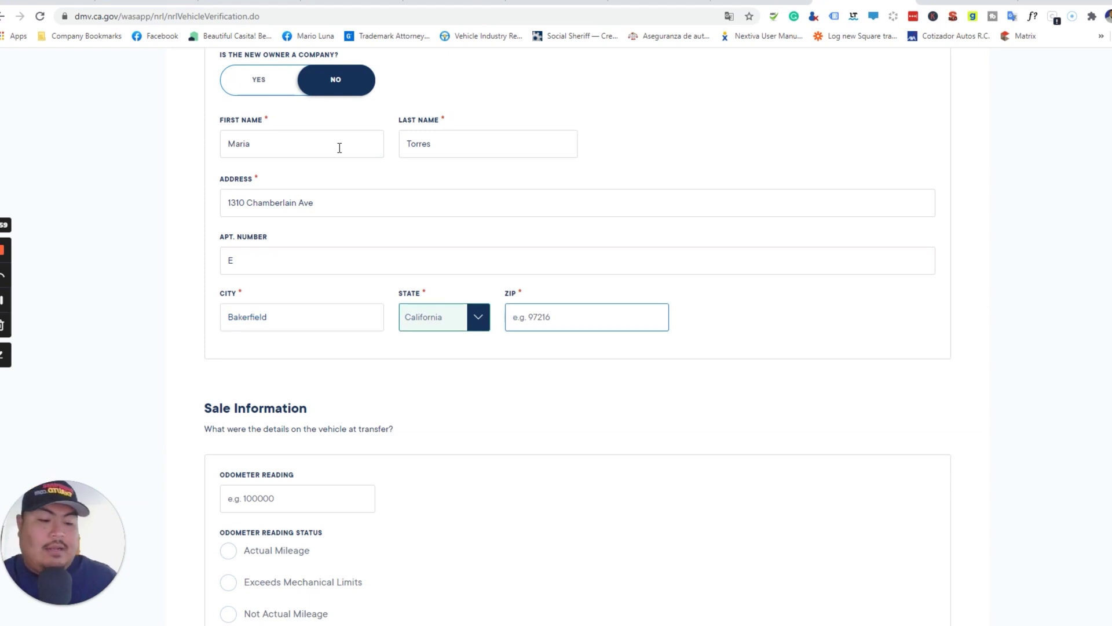
{"action": "type", "text": "933"}
{"action": "type", "text": "08"}
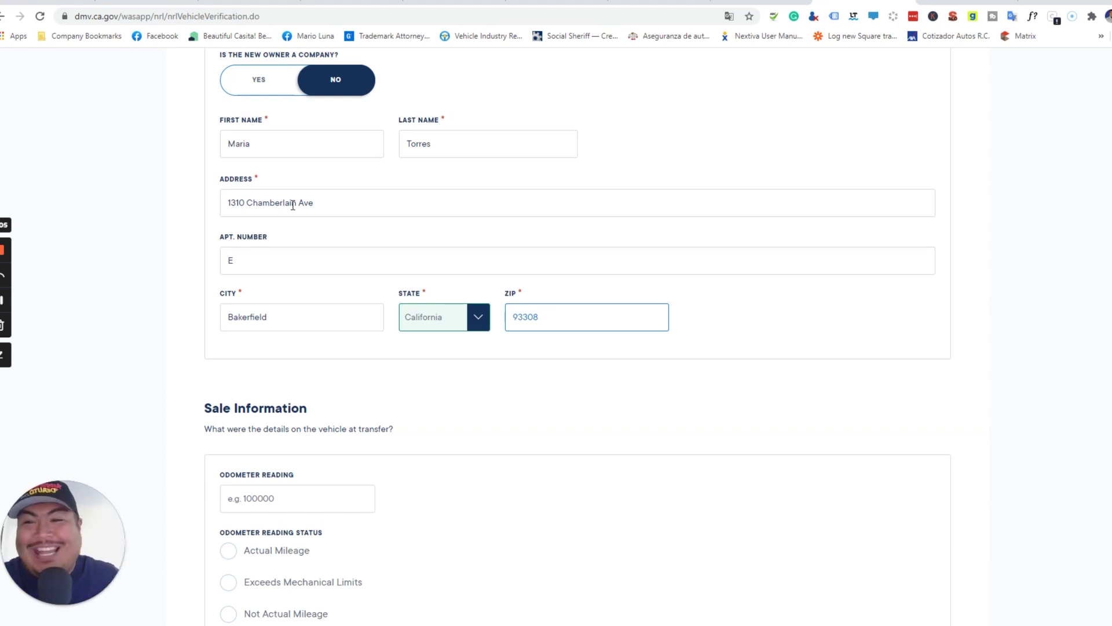
{"action": "left_click_drag", "start_coordinate": [325, 208], "coordinate": [229, 208]}
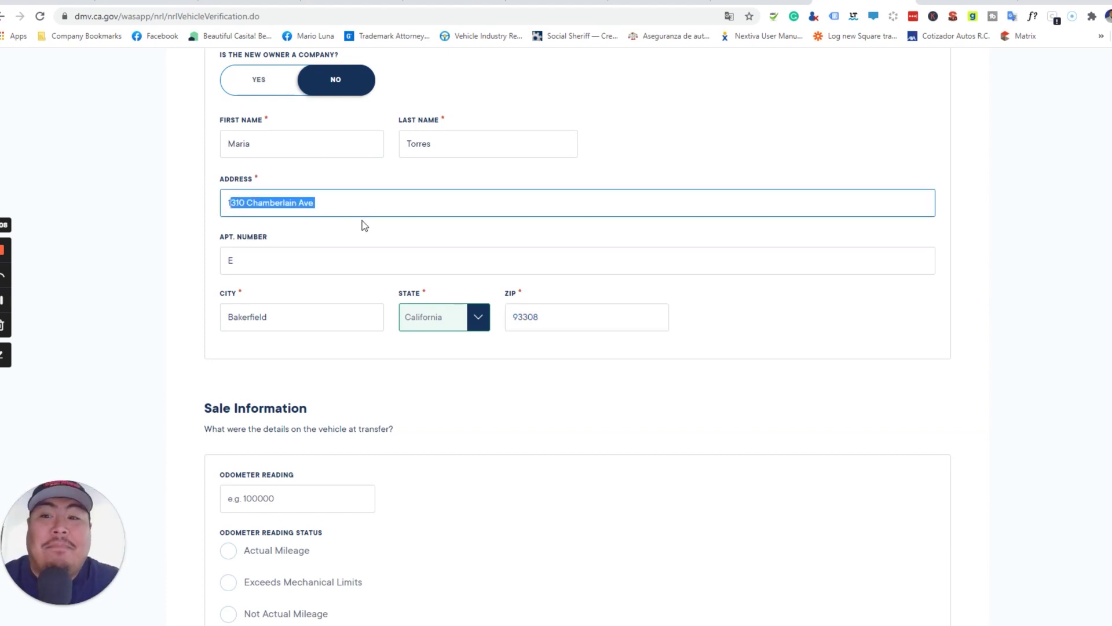
{"action": "scroll", "coordinate": [363, 221], "scroll_direction": "down", "scroll_amount": 2}
- Enter an odometer reading of 165200 and mark its status as Actual Mileage
{"action": "scroll", "coordinate": [365, 226], "scroll_direction": "down", "scroll_amount": 3}
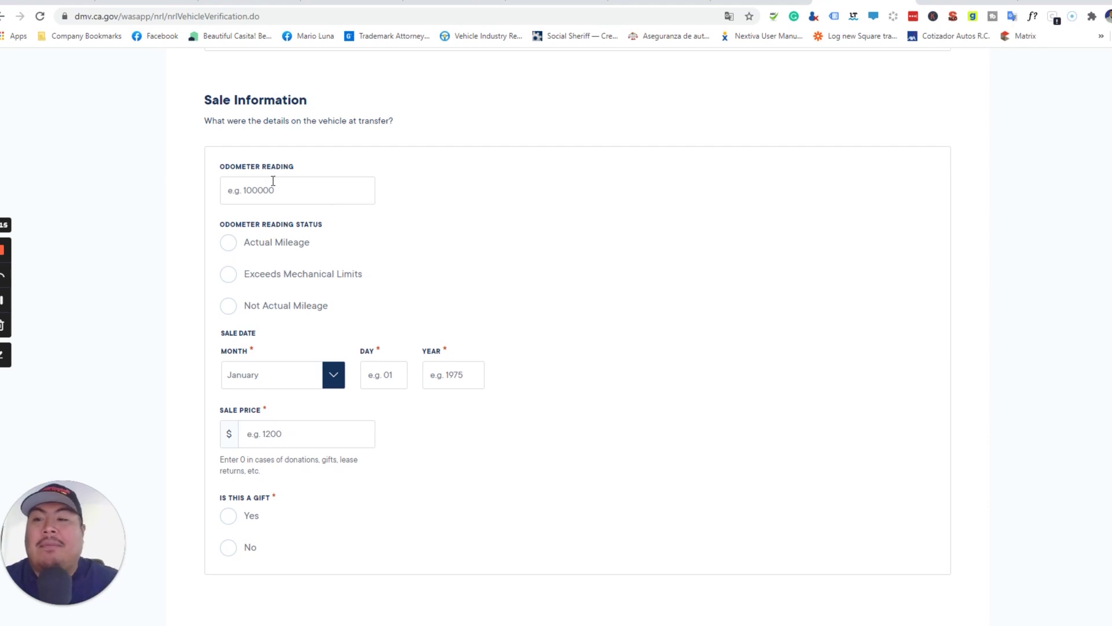
{"action": "left_click", "coordinate": [291, 191]}
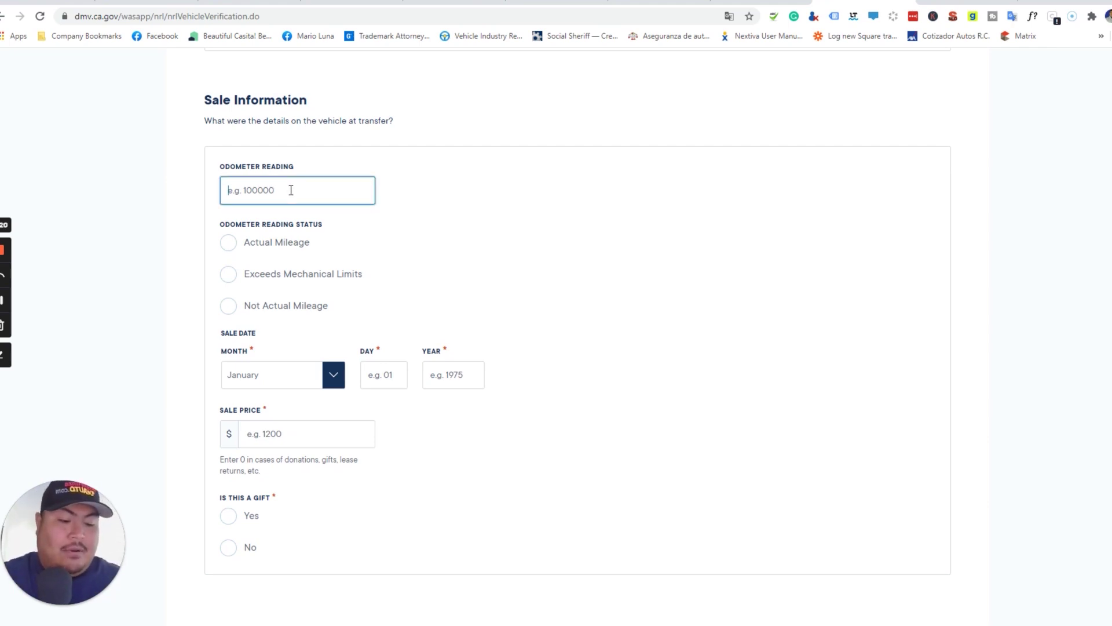
{"action": "type", "text": "165200"}
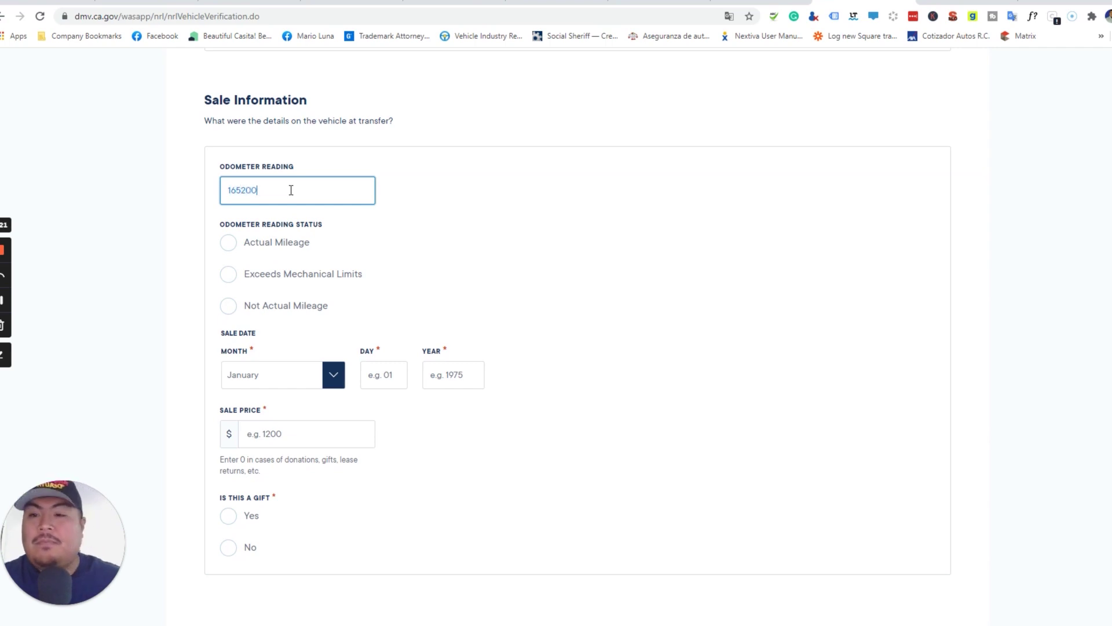
{"action": "double_click", "coordinate": [233, 245]}
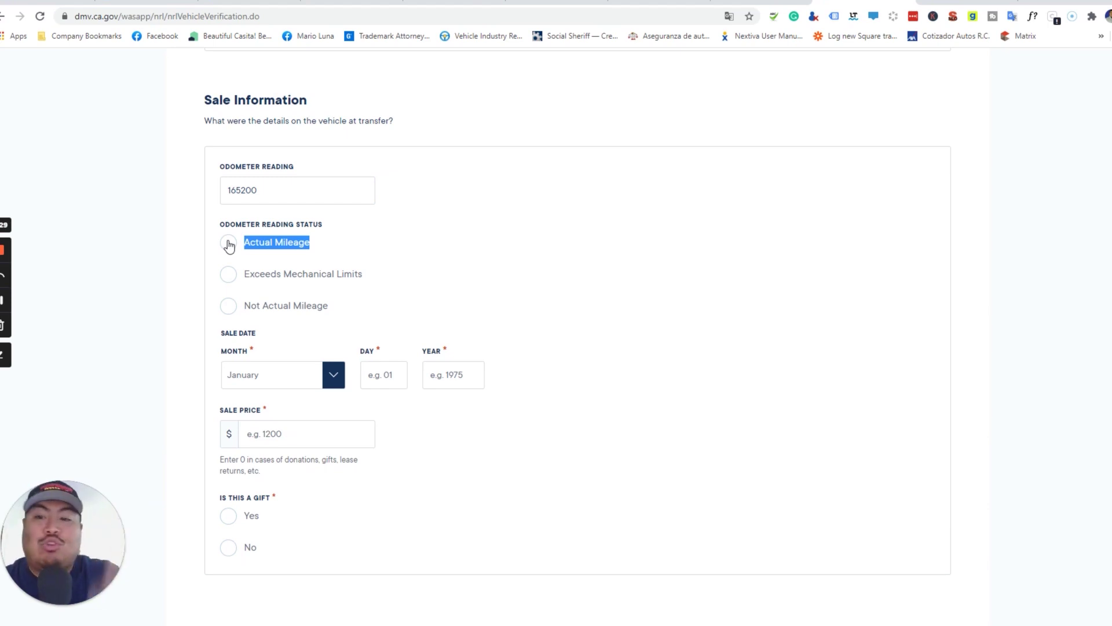
{"action": "left_click", "coordinate": [234, 282]}
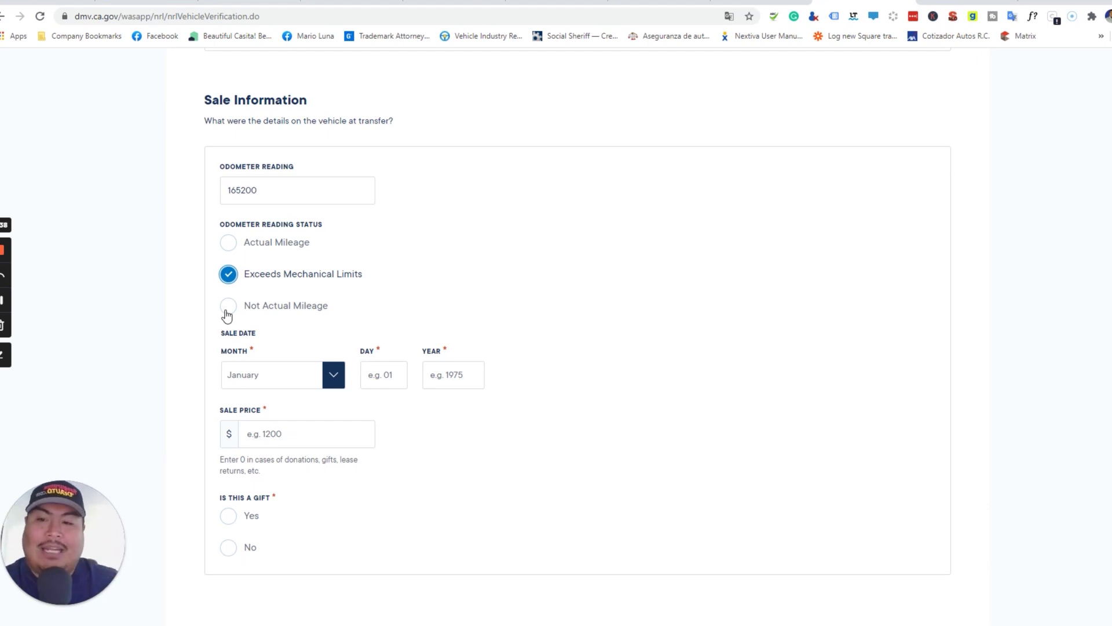
{"action": "left_click", "coordinate": [226, 313]}
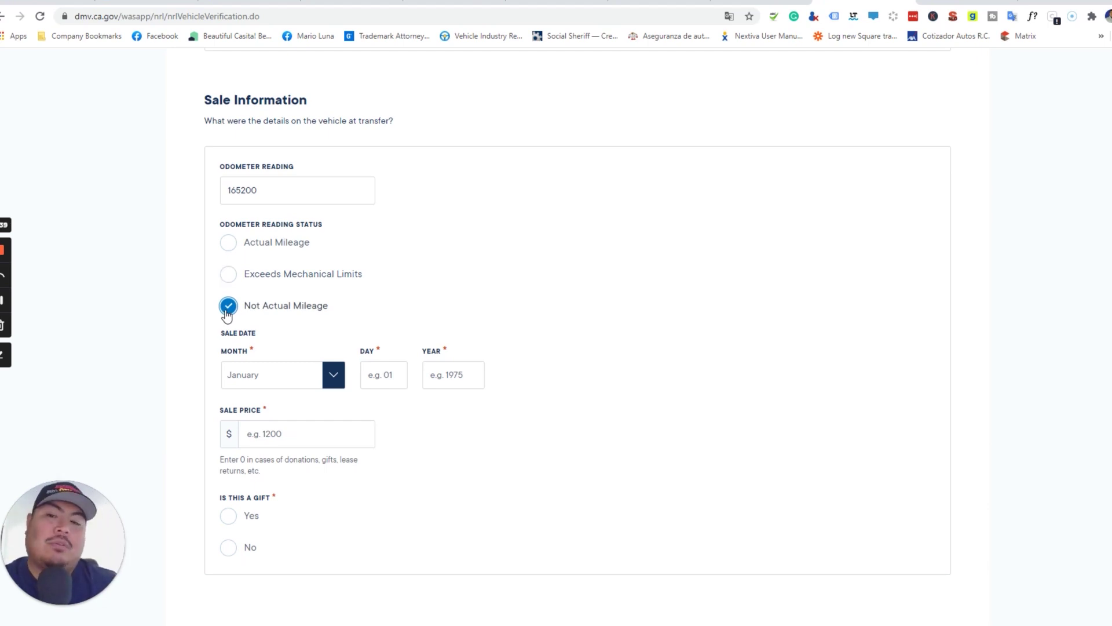
{"action": "left_click", "coordinate": [232, 248]}
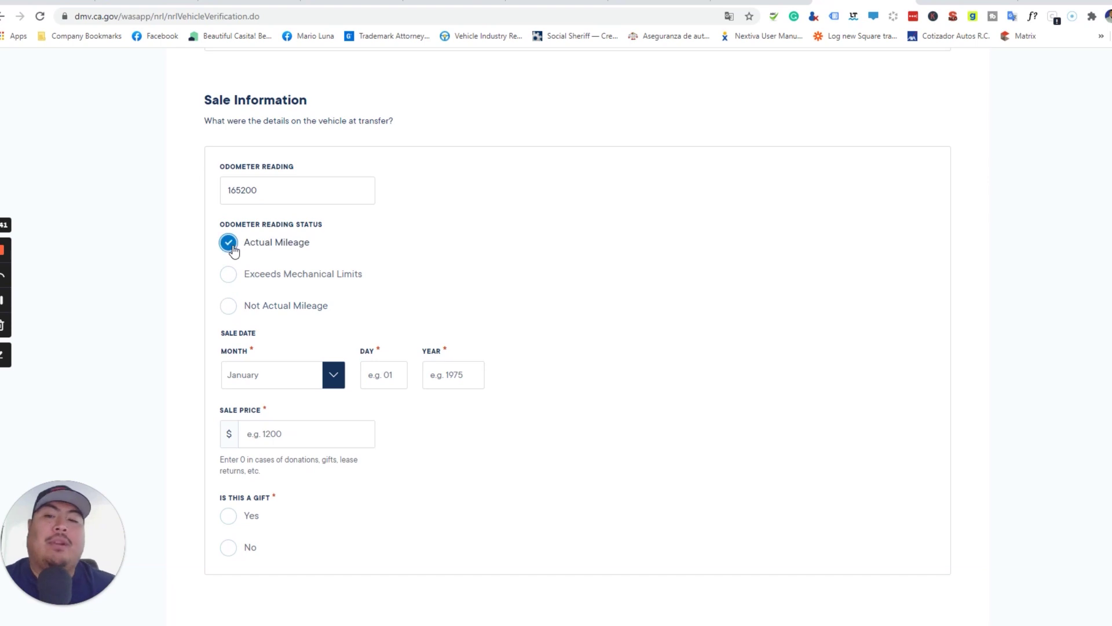
{"action": "scroll", "coordinate": [234, 255], "scroll_direction": "down", "scroll_amount": 3}
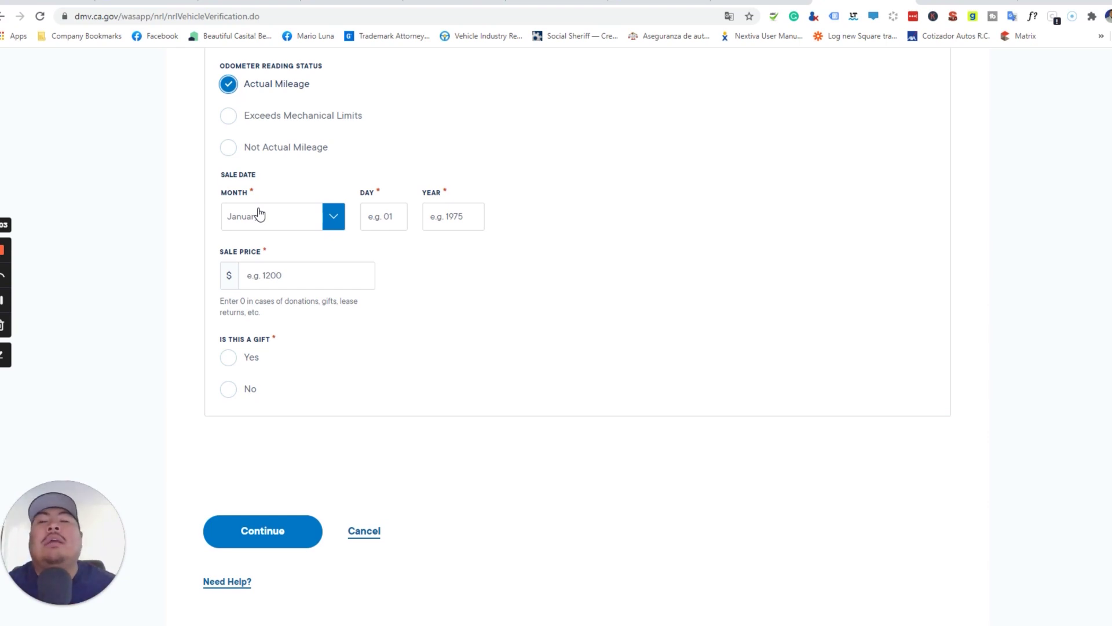
- Set the sale date to November 02, 2021
{"action": "left_click", "coordinate": [260, 215]}
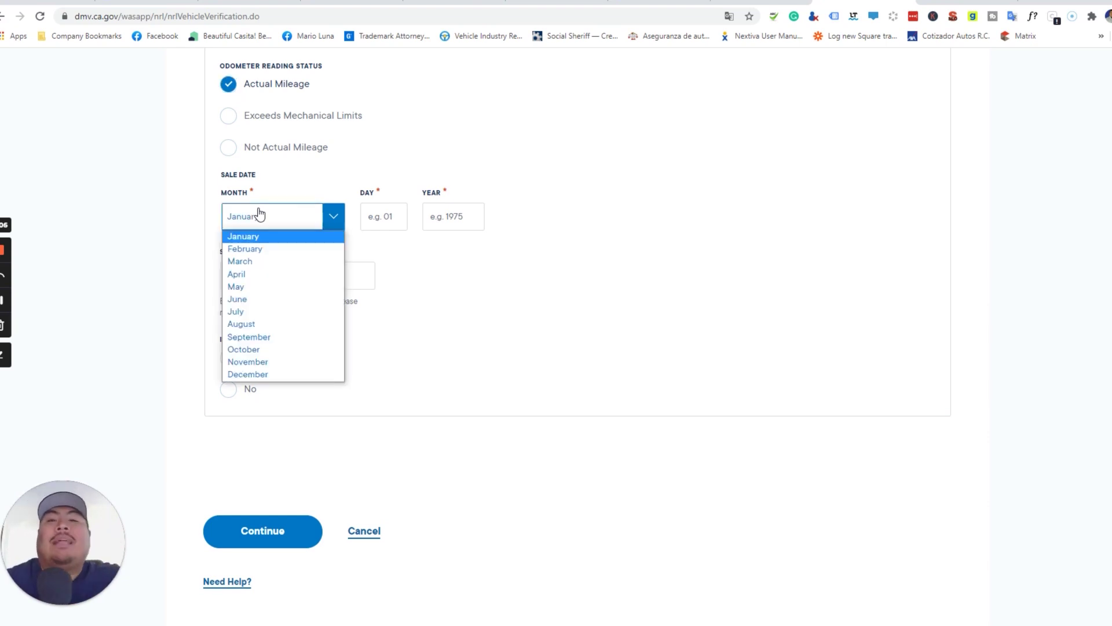
{"action": "left_click", "coordinate": [502, 268]}
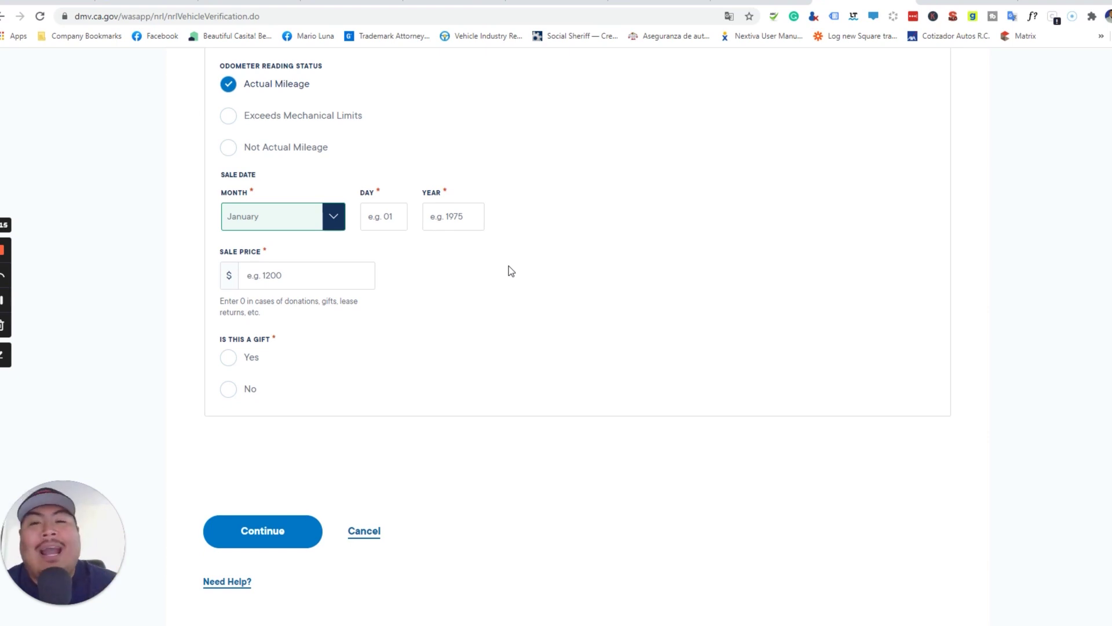
{"action": "scroll", "coordinate": [509, 271], "scroll_direction": "down", "scroll_amount": 2}
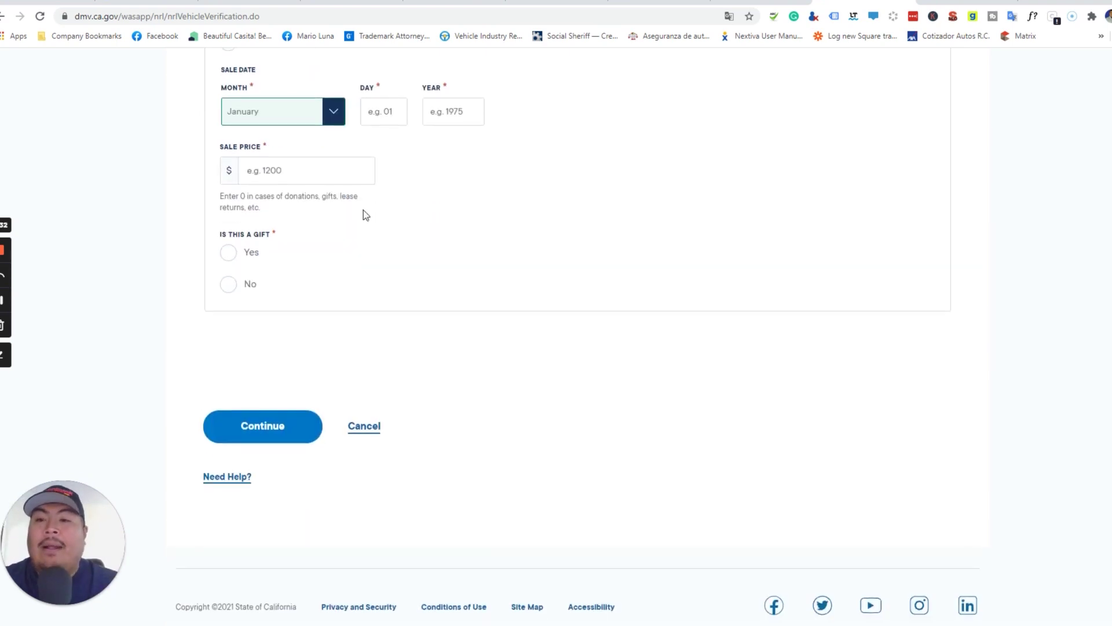
{"action": "left_click", "coordinate": [333, 120]}
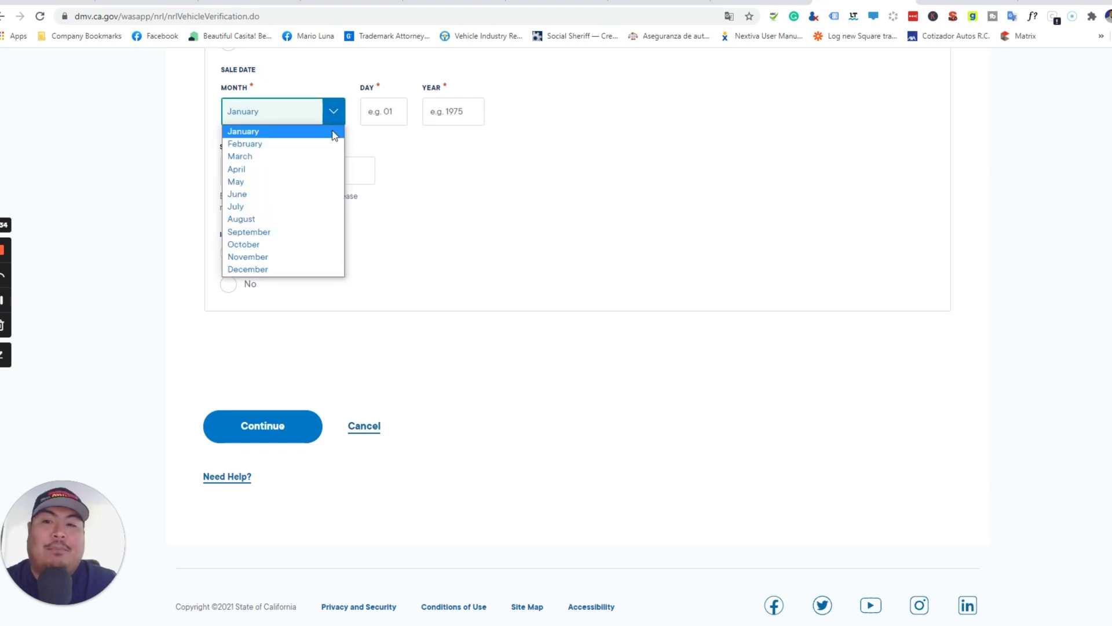
{"action": "left_click", "coordinate": [286, 256]}
{"action": "left_click", "coordinate": [386, 123]}
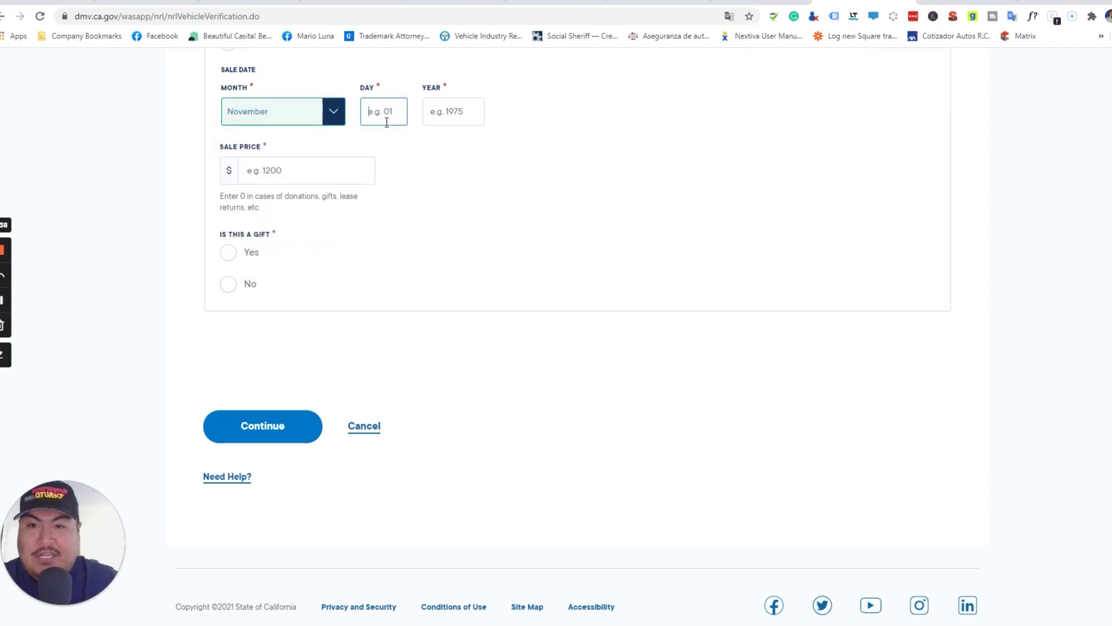
{"action": "type", "text": "02"}
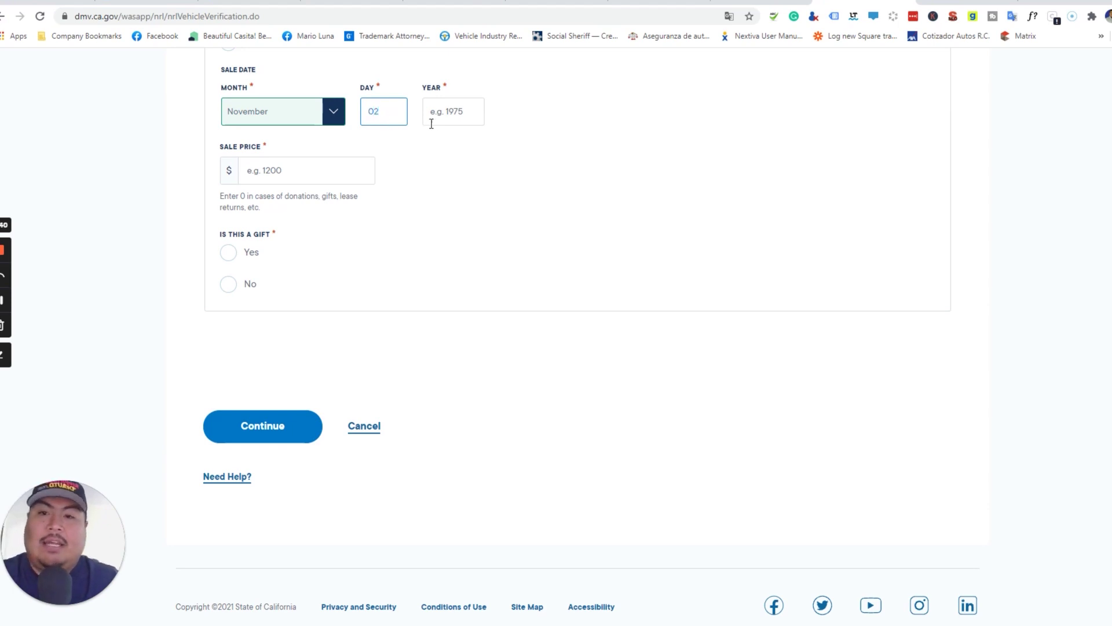
{"action": "left_click", "coordinate": [445, 123]}
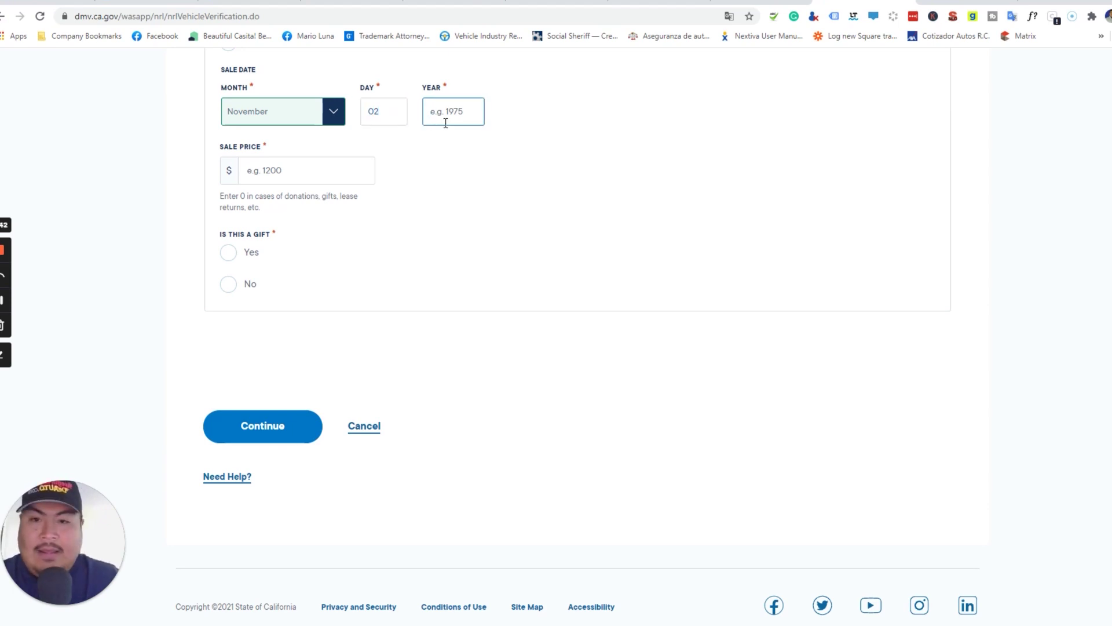
{"action": "type", "text": "2021"}
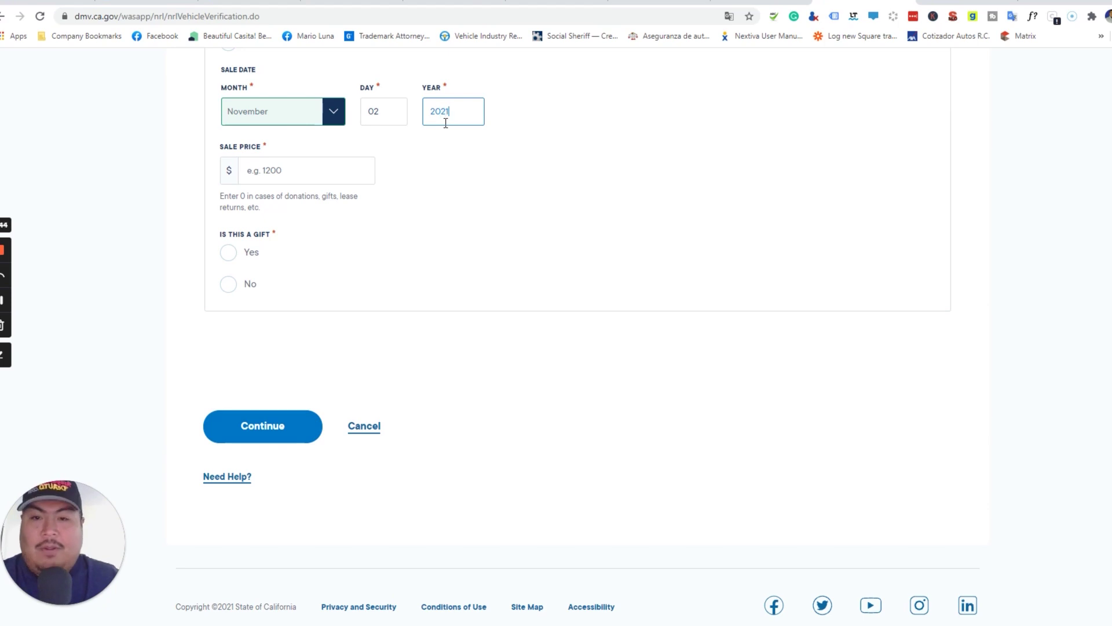
{"action": "left_click", "coordinate": [485, 199]}
- Enter a sale price of $2000
{"action": "scroll", "coordinate": [485, 199], "scroll_direction": "down", "scroll_amount": 1}
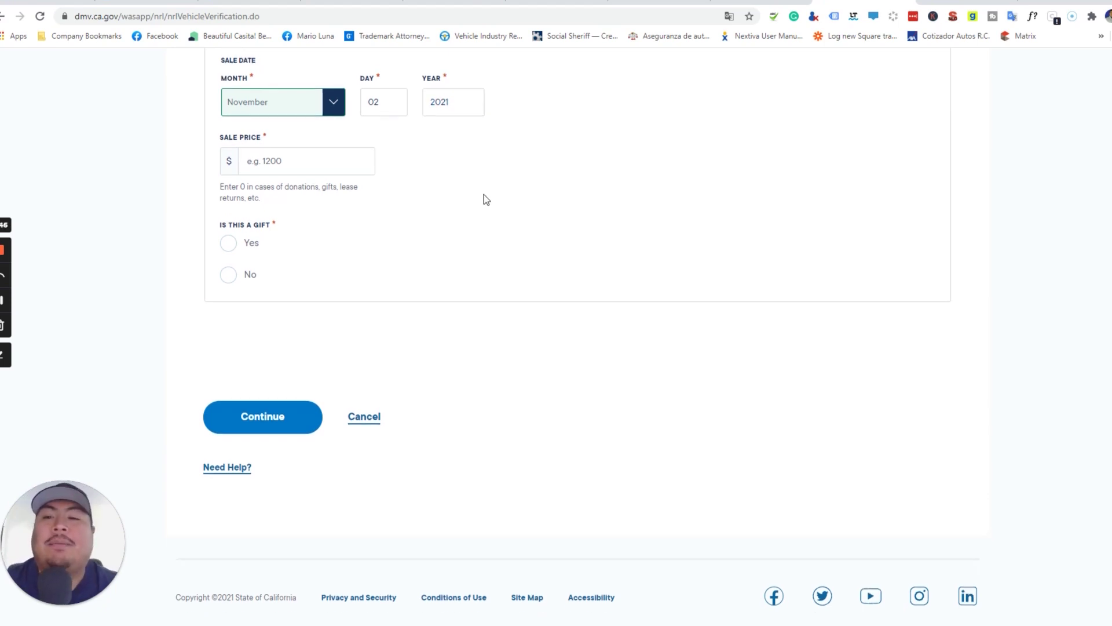
{"action": "left_click", "coordinate": [320, 173]}
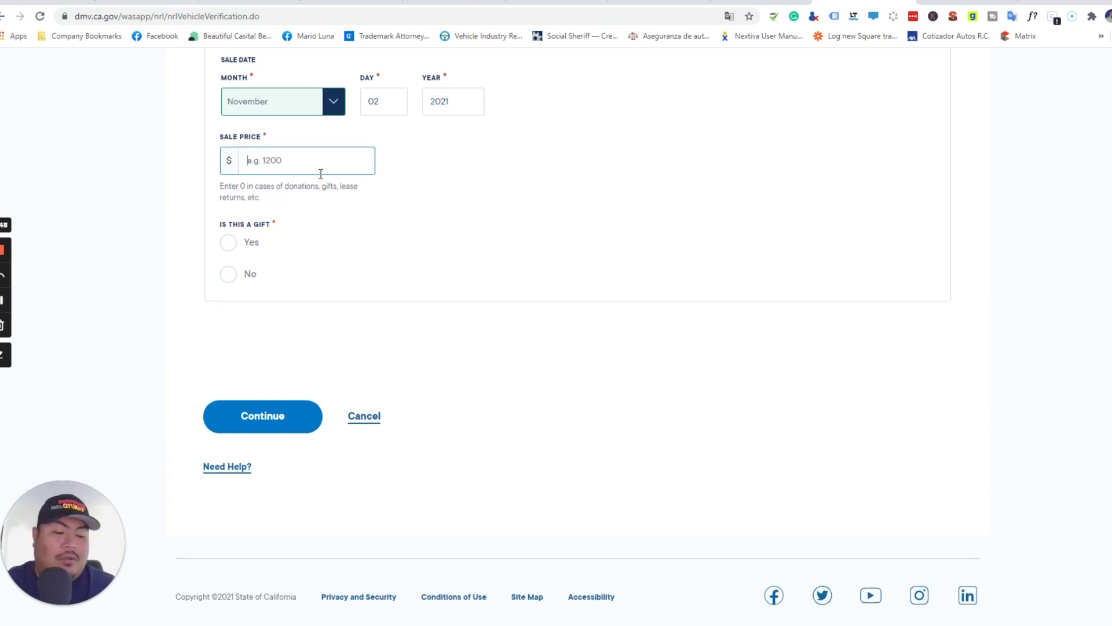
{"action": "type", "text": "2000"}
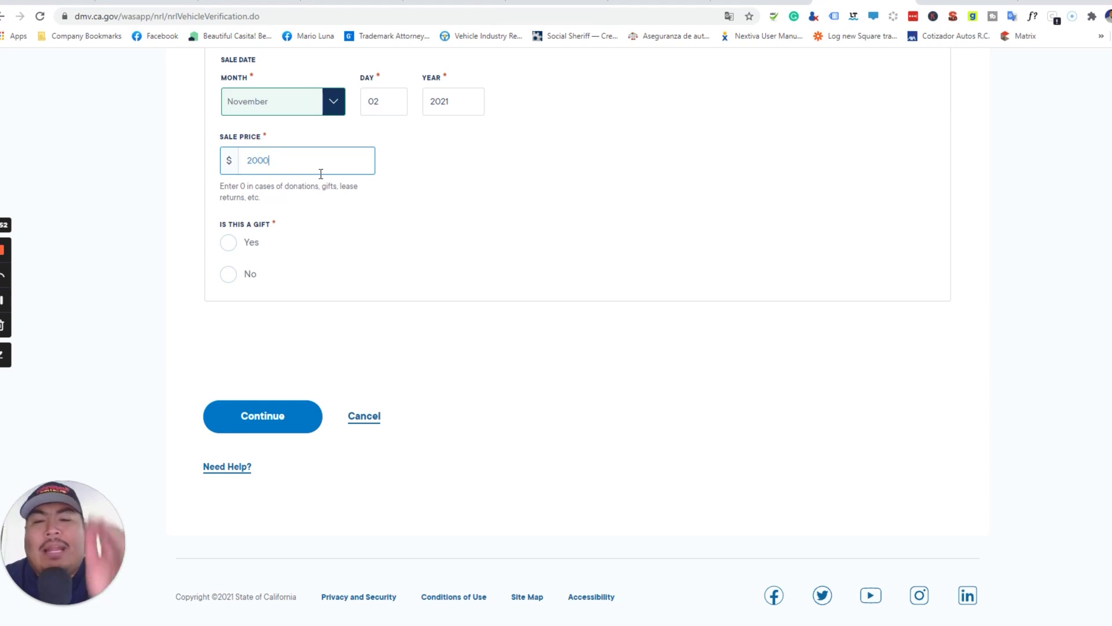
{"action": "left_click", "coordinate": [282, 256]}
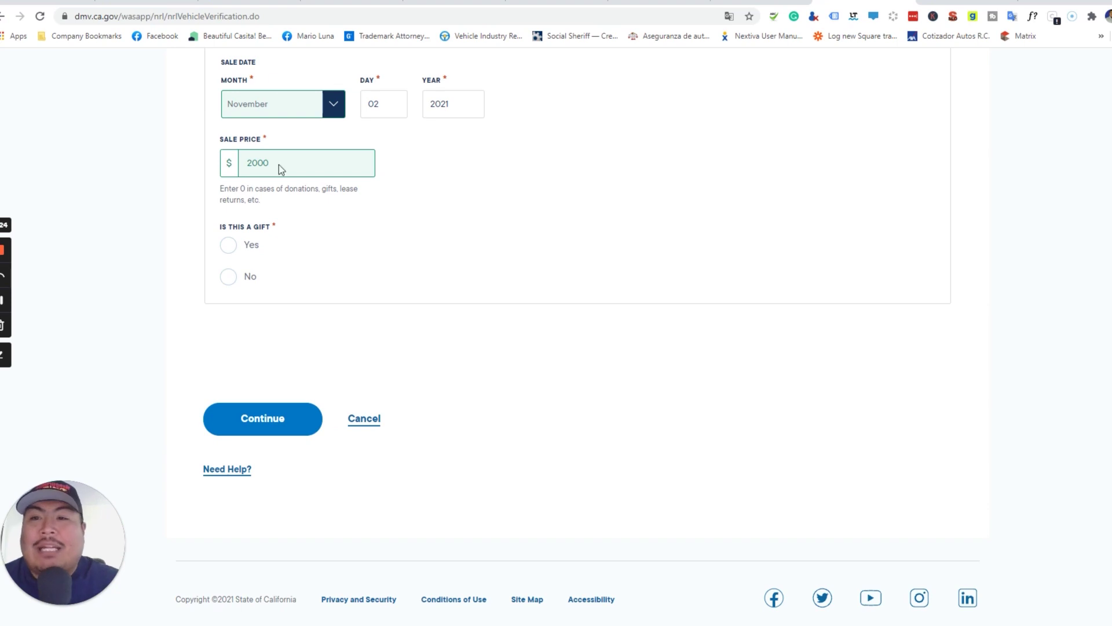
{"action": "left_click", "coordinate": [285, 17]}
- Load the aseguranzadeauto.com website from the address bar
{"action": "type", "text": "ase"}
{"action": "key", "text": "Return"}
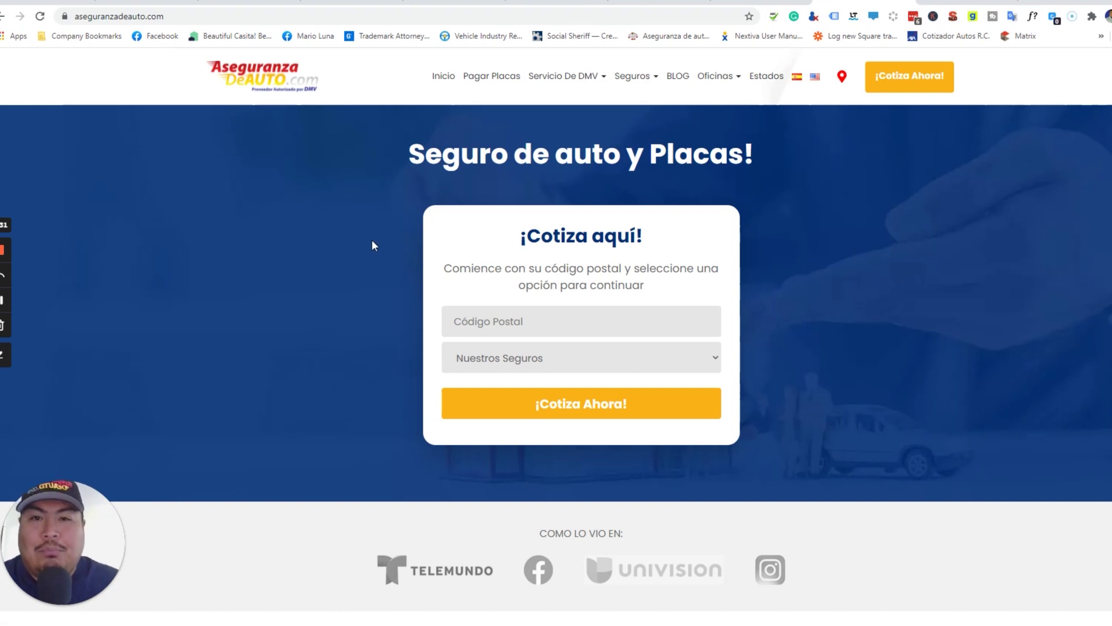
{"action": "right_click", "coordinate": [534, 282]}
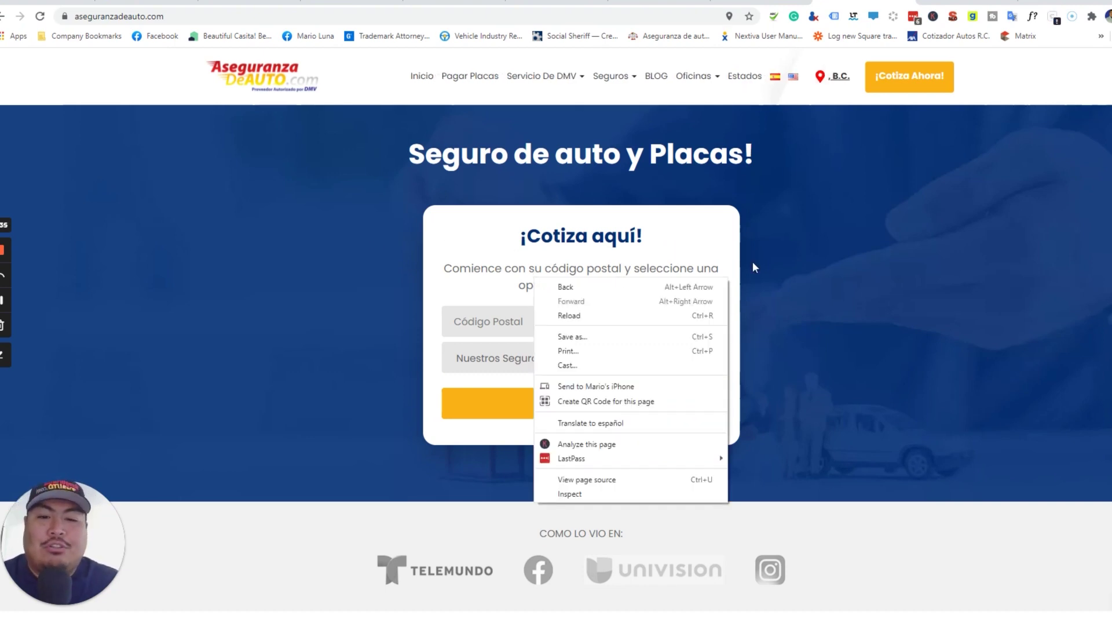
{"action": "left_click", "coordinate": [855, 264]}
{"action": "scroll", "coordinate": [855, 264], "scroll_direction": "down", "scroll_amount": 1}
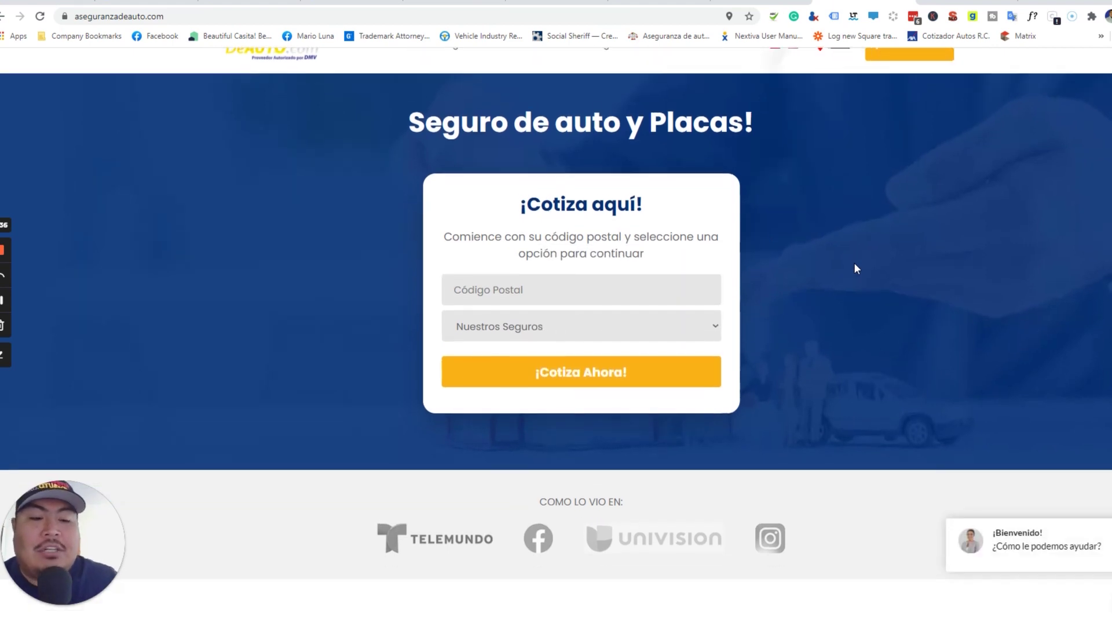
- Ask the chat assistant for Seguro de Auto, then return to the top of the page
{"action": "left_click", "coordinate": [1060, 565]}
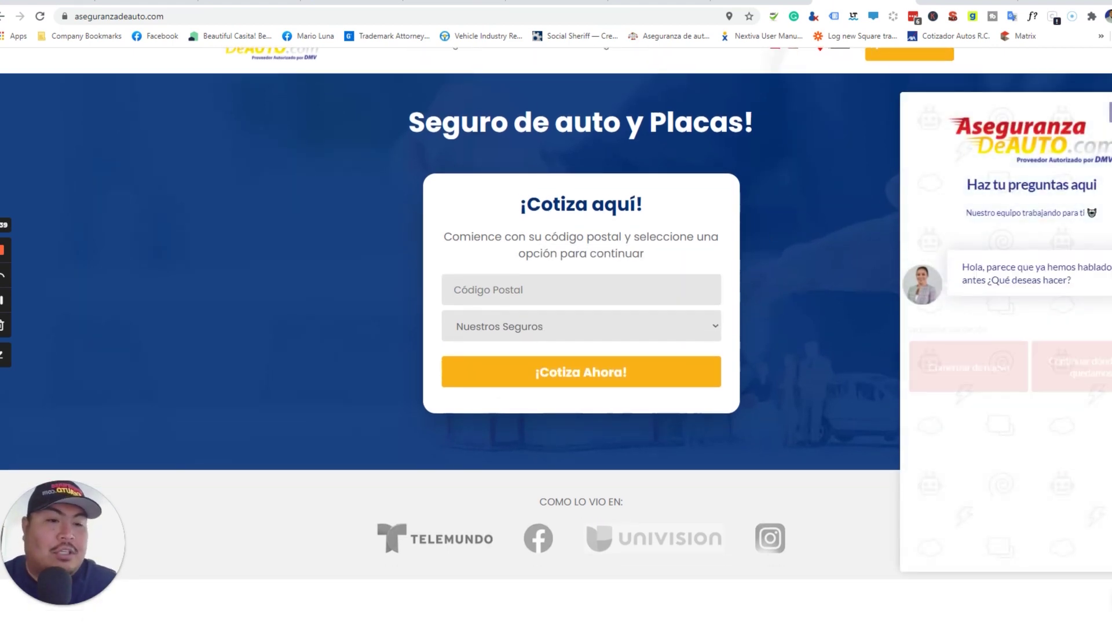
{"action": "scroll", "coordinate": [1098, 447], "scroll_direction": "down", "scroll_amount": 3}
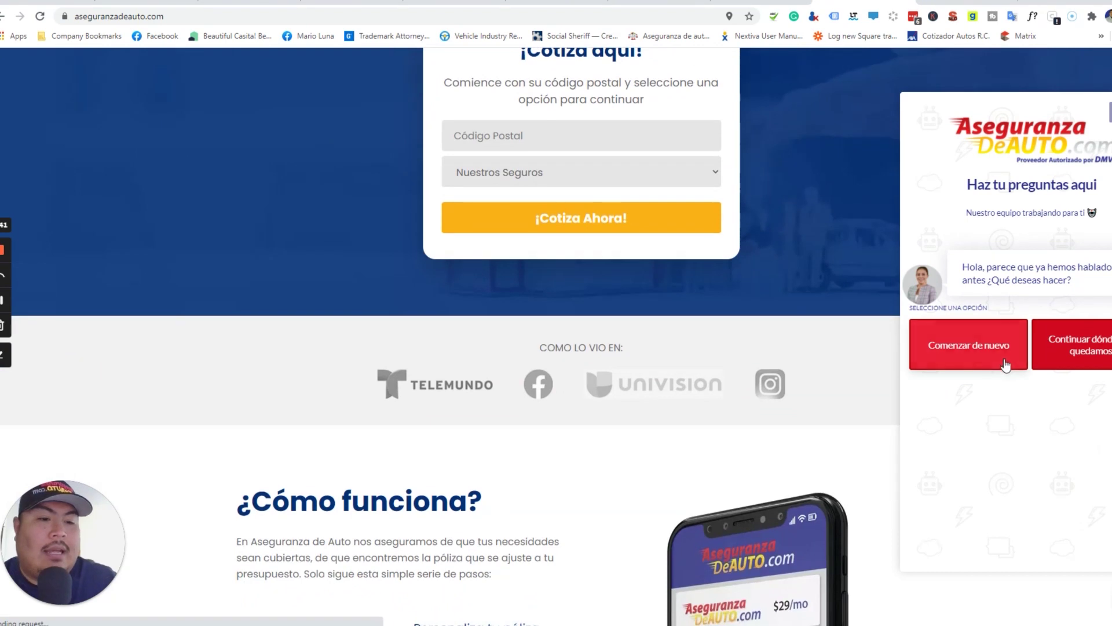
{"action": "left_click", "coordinate": [1068, 352]}
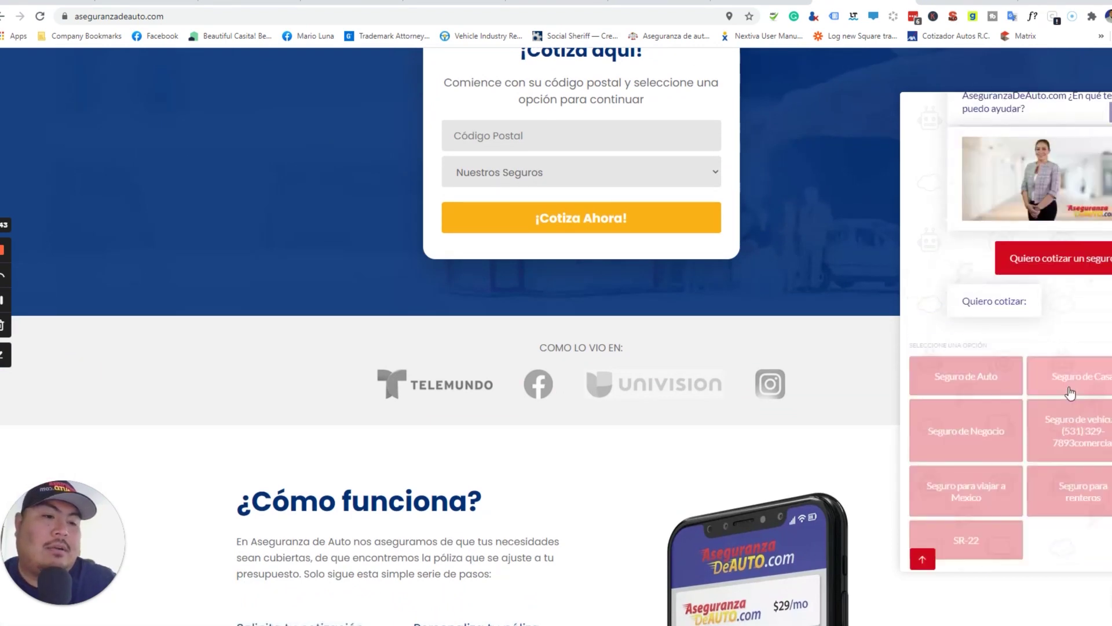
{"action": "left_click", "coordinate": [950, 362]}
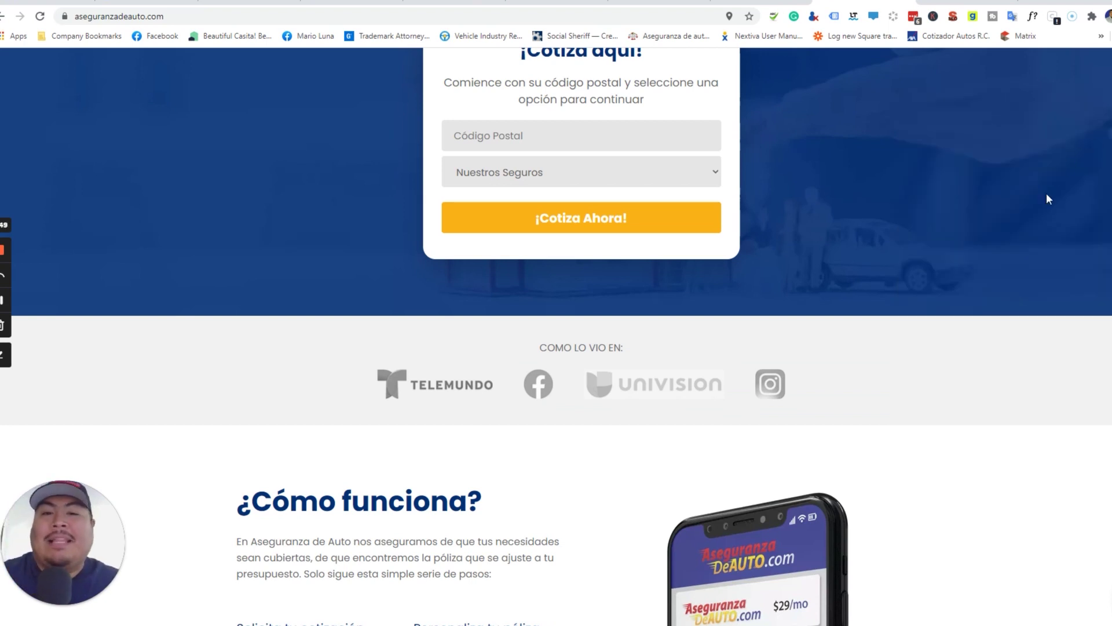
{"action": "scroll", "coordinate": [1048, 278], "scroll_direction": "up", "scroll_amount": 3}
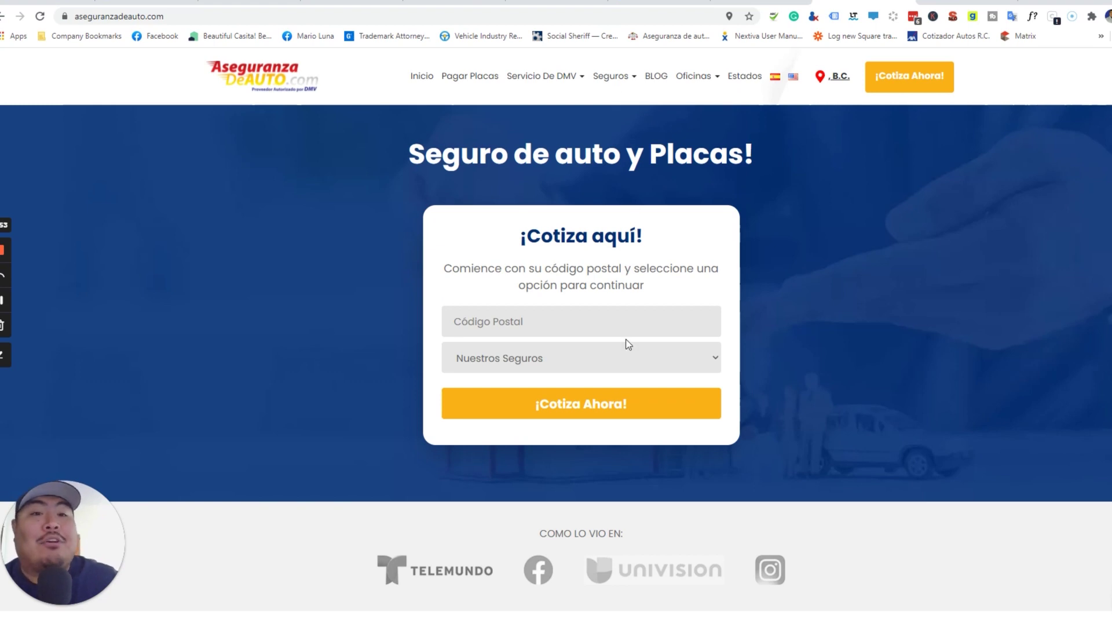
- Open the Renovación de Placas page under Servicio De DMV and view its renewal form
{"action": "left_click", "coordinate": [890, 90]}
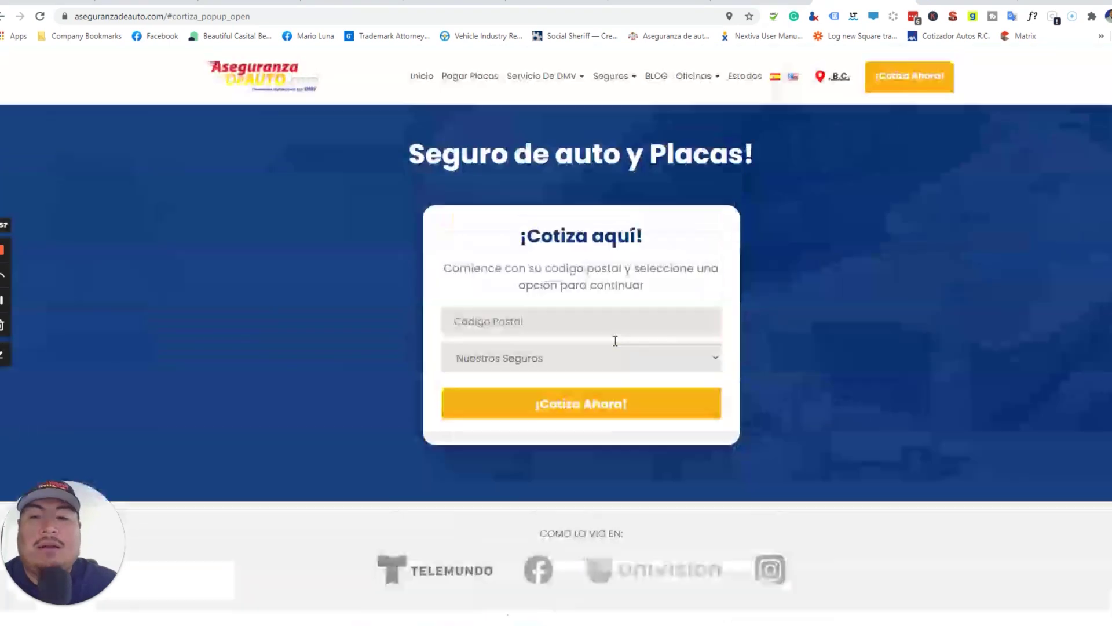
{"action": "mouse_move", "coordinate": [565, 78]}
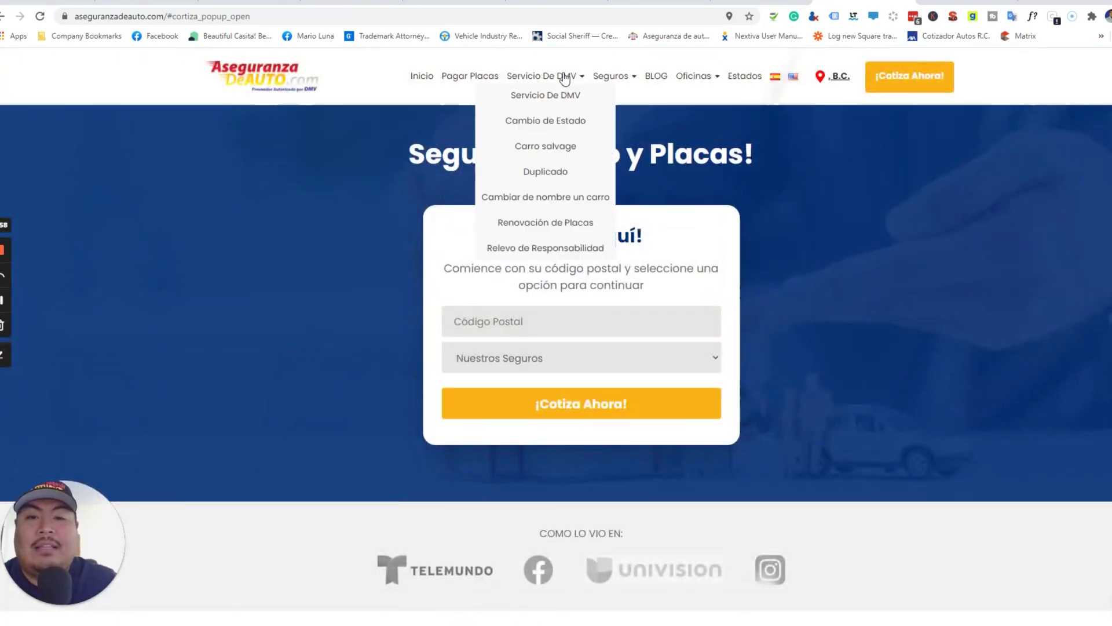
{"action": "left_click", "coordinate": [567, 230]}
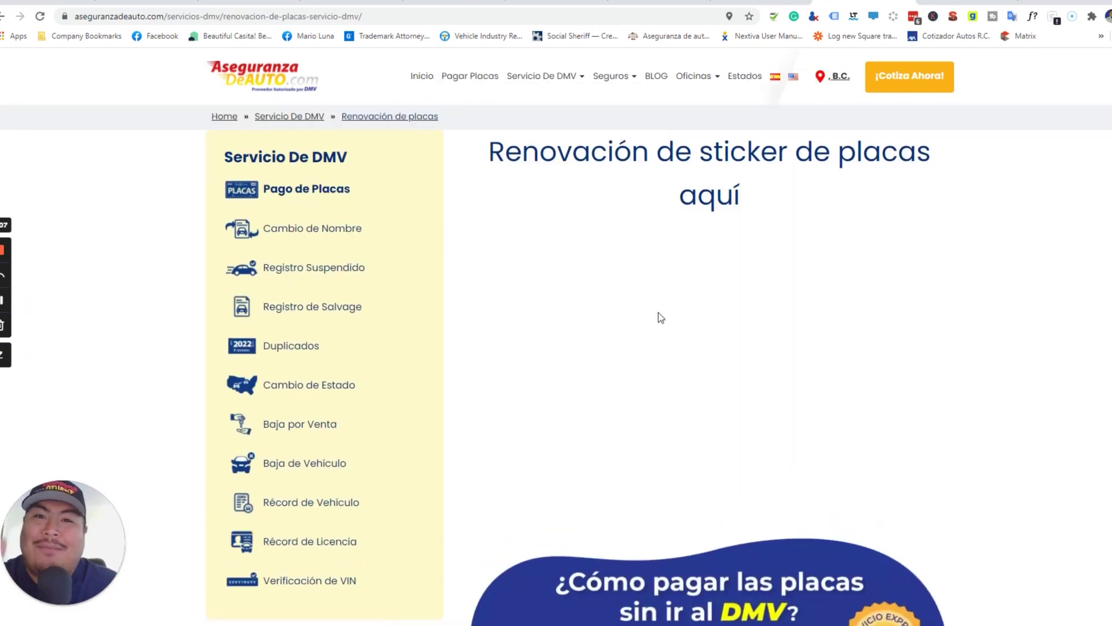
{"action": "scroll", "coordinate": [659, 318], "scroll_direction": "down", "scroll_amount": 2}
{"action": "scroll", "coordinate": [658, 311], "scroll_direction": "down", "scroll_amount": 15}
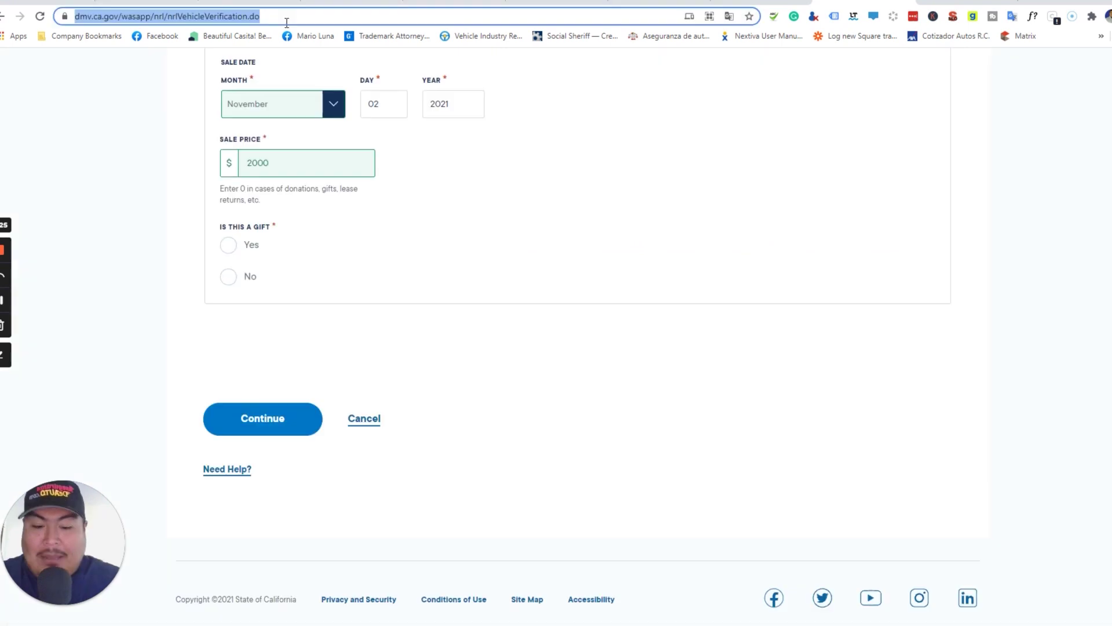
- Reload the aseguranzadeauto.com website from the address bar
{"action": "type", "text": "ase"}
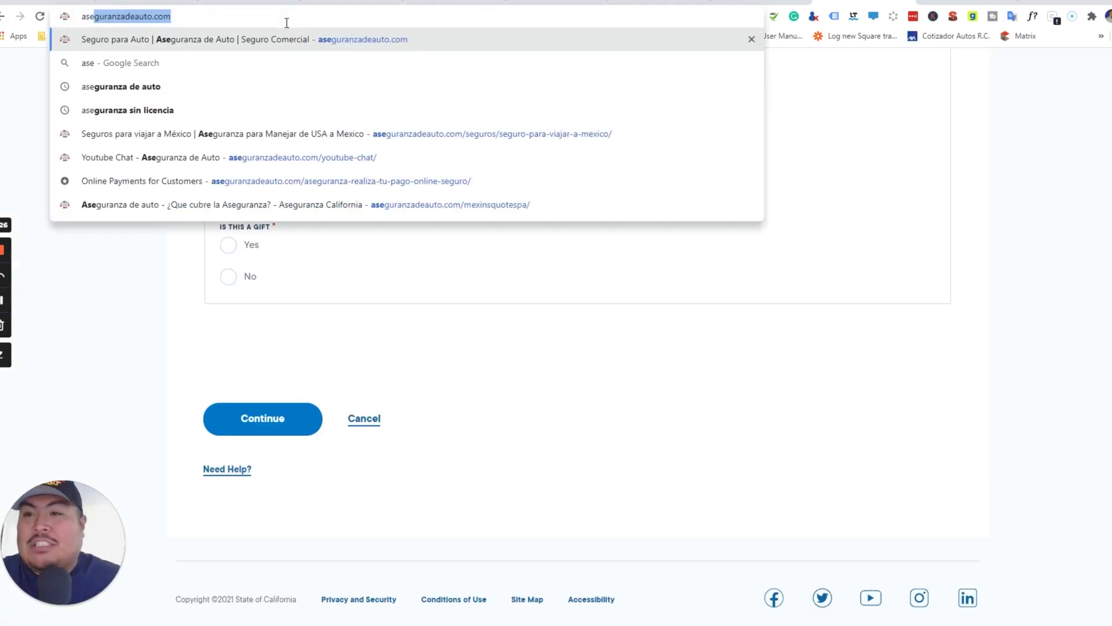
{"action": "key", "text": "Return"}
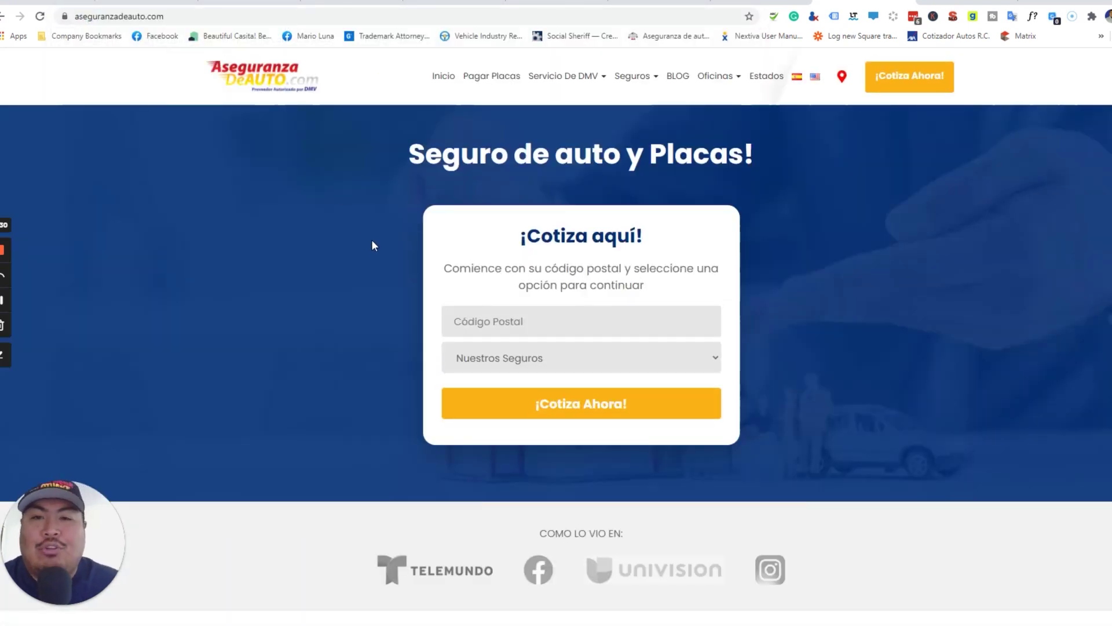
{"action": "right_click", "coordinate": [534, 280]}
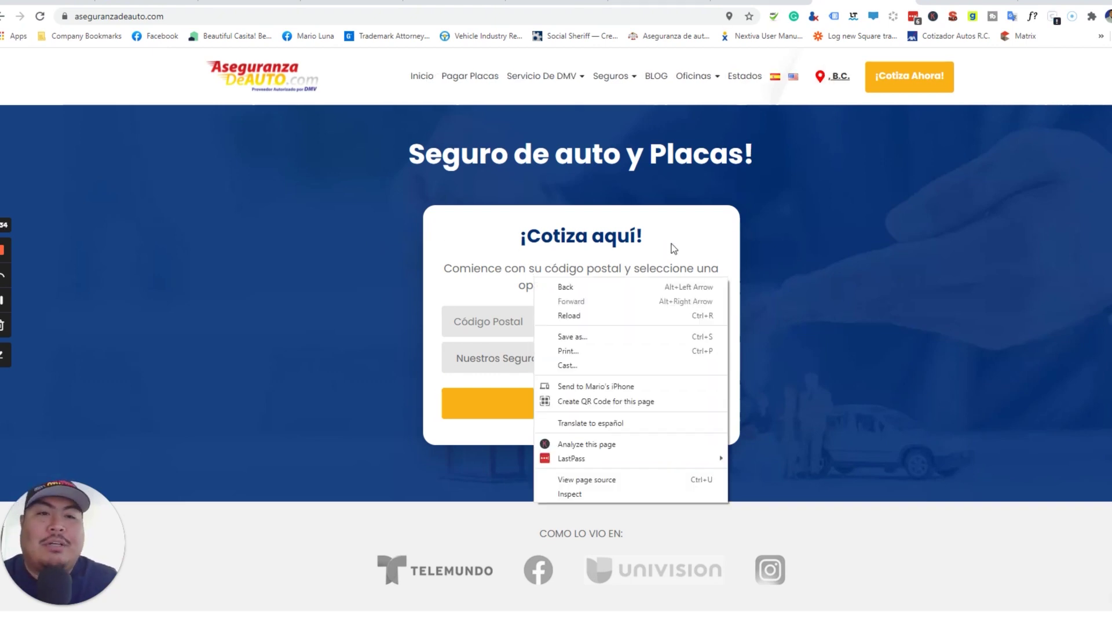
{"action": "left_click", "coordinate": [856, 265]}
{"action": "scroll", "coordinate": [854, 268], "scroll_direction": "down", "scroll_amount": 1}
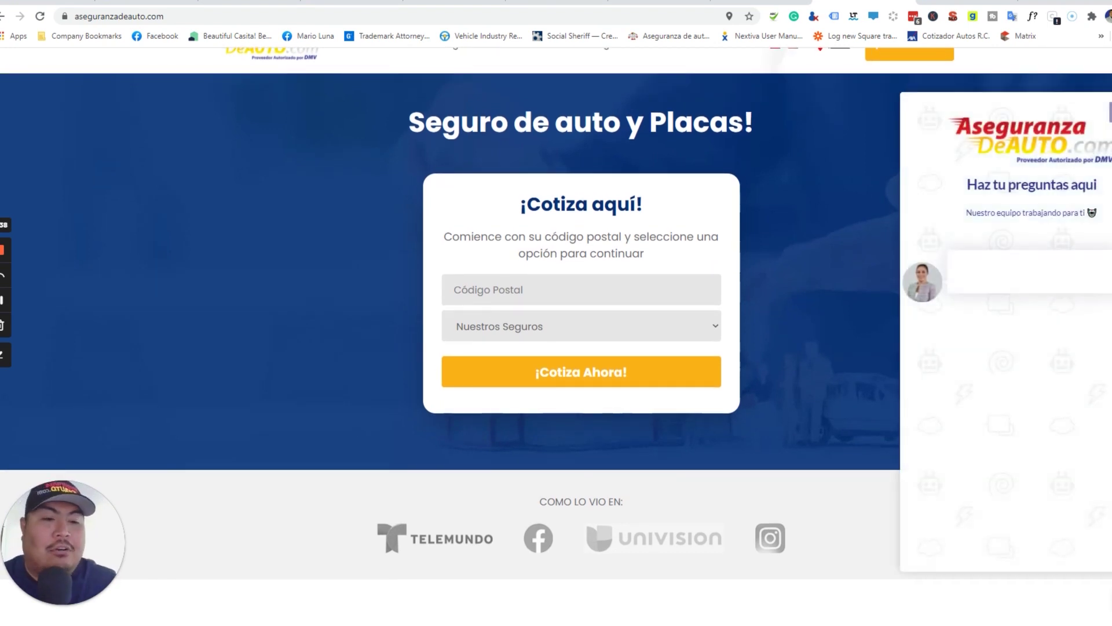
- Ask the chat assistant for an auto insurance quote, then scroll back to the top
{"action": "scroll", "coordinate": [1098, 446], "scroll_direction": "down", "scroll_amount": 2}
{"action": "scroll", "coordinate": [1098, 447], "scroll_direction": "down", "scroll_amount": 1}
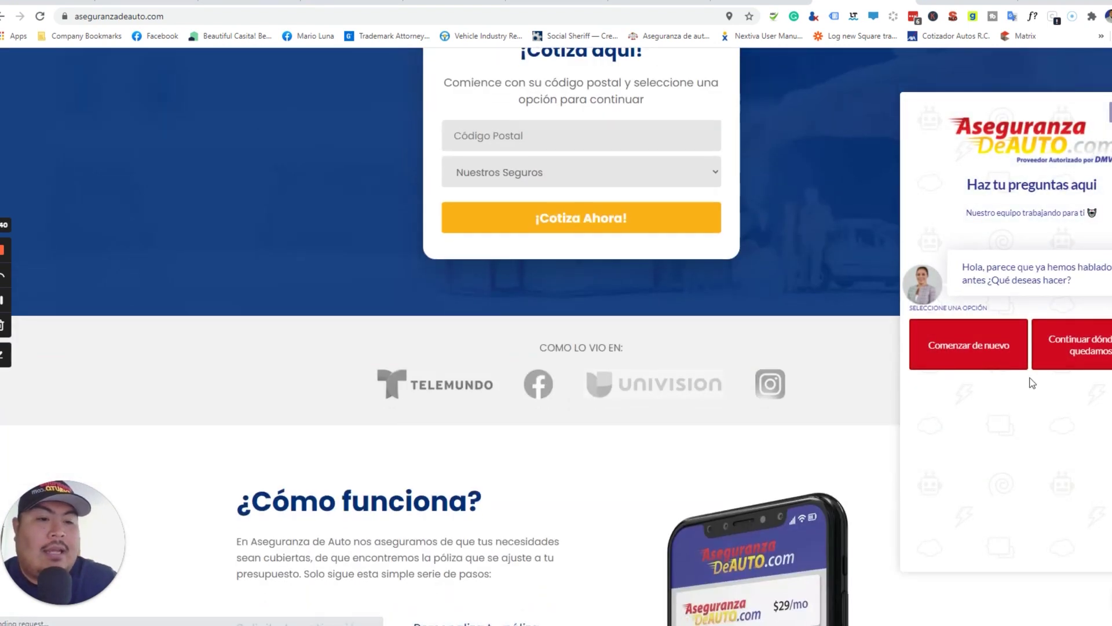
{"action": "left_click", "coordinate": [1071, 355]}
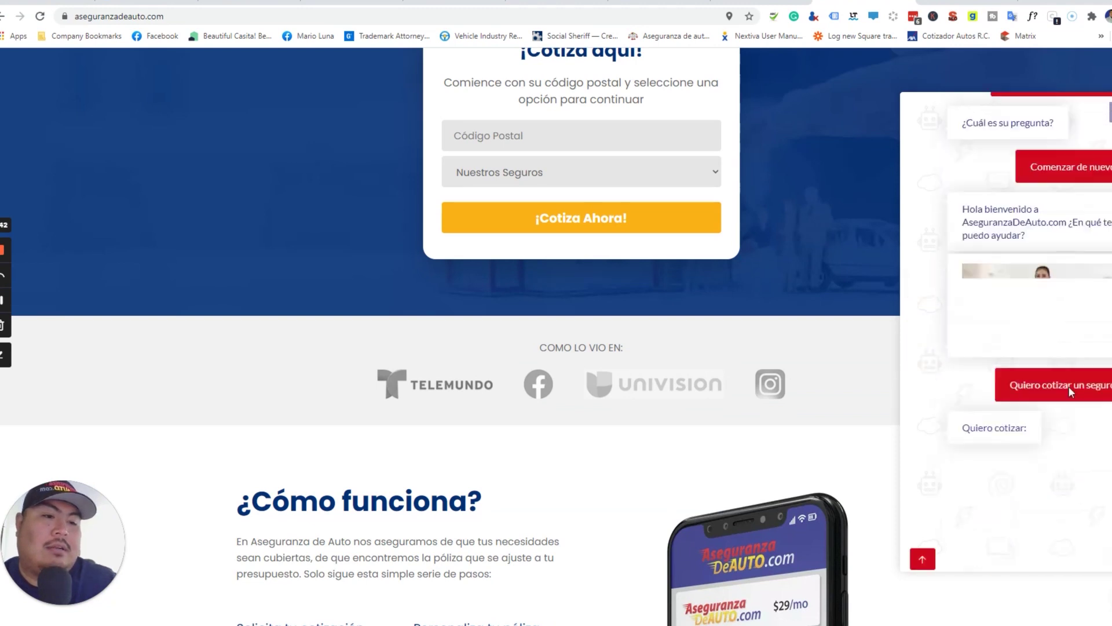
{"action": "left_click", "coordinate": [982, 378]}
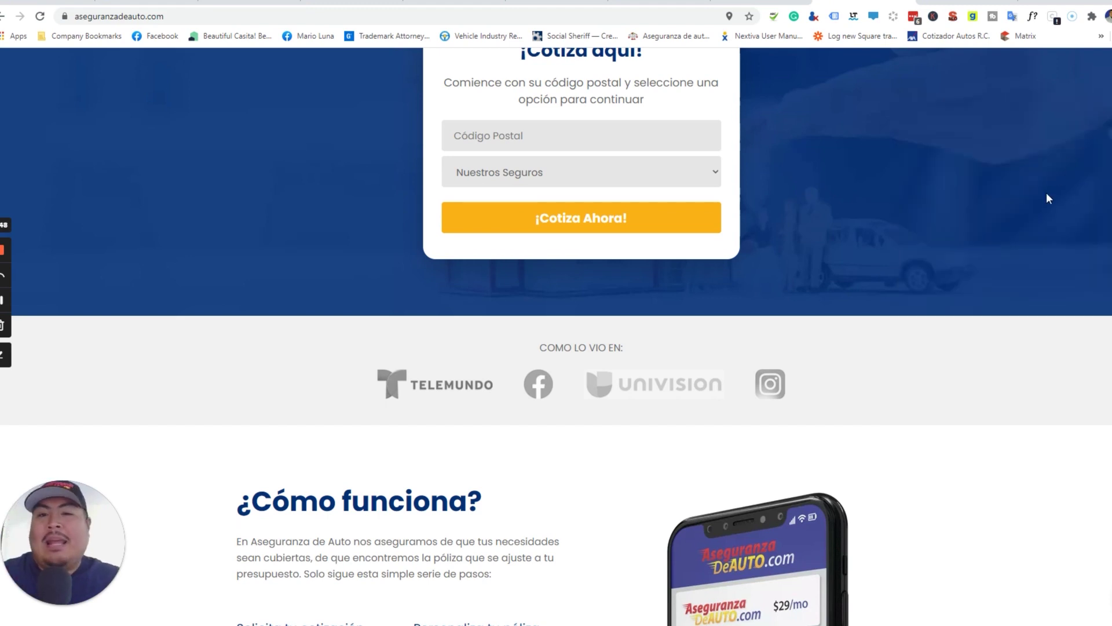
{"action": "scroll", "coordinate": [1051, 281], "scroll_direction": "up", "scroll_amount": 3}
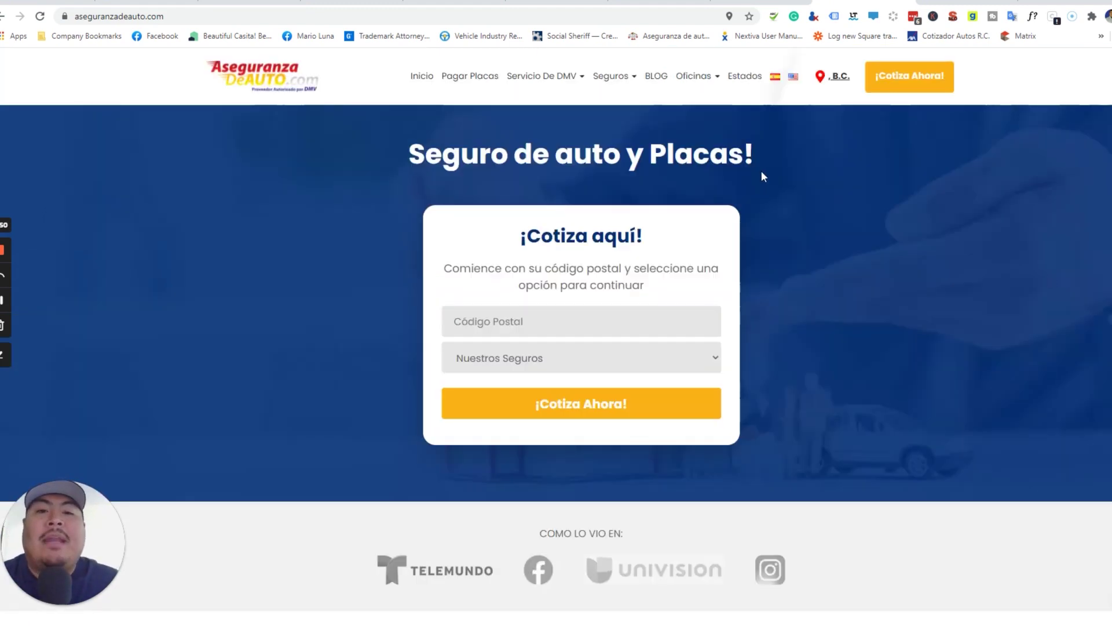